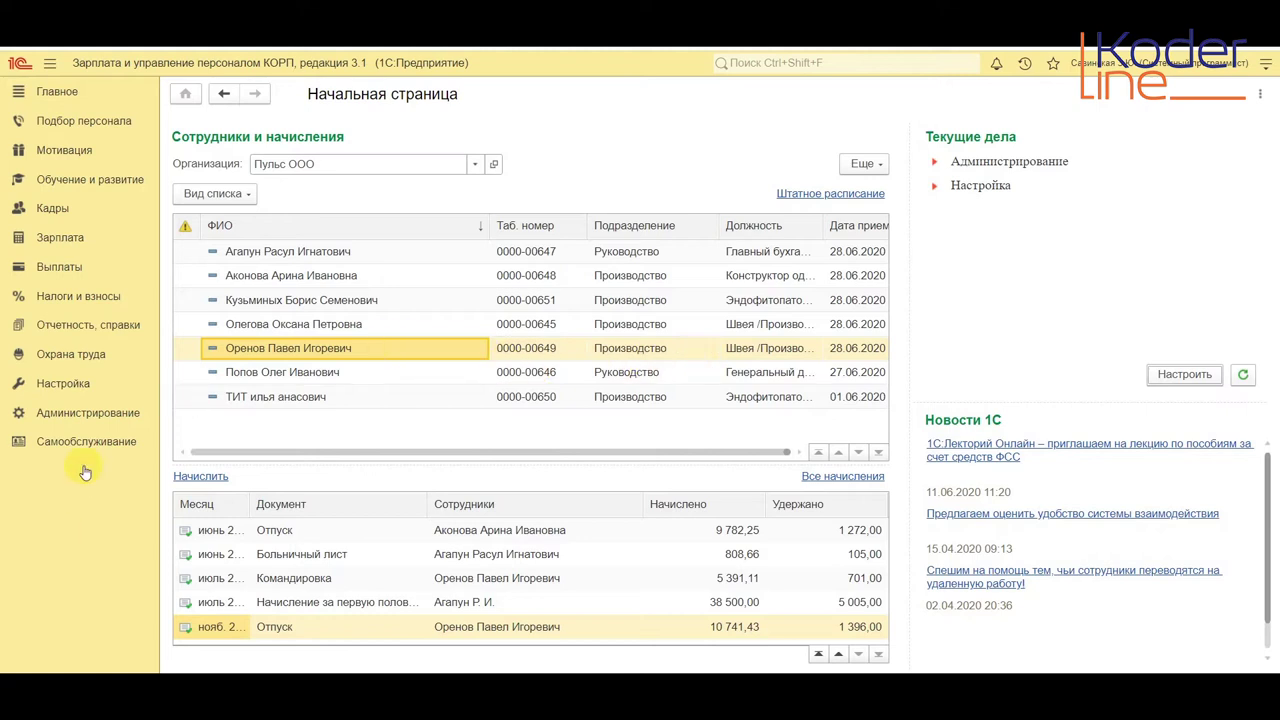
Open the accruals and deductions composition (Настройка состава начислений и удержаний) from the payroll calculation settings and review Прочие начисления
{"action": "left_click", "coordinate": [63, 384]}
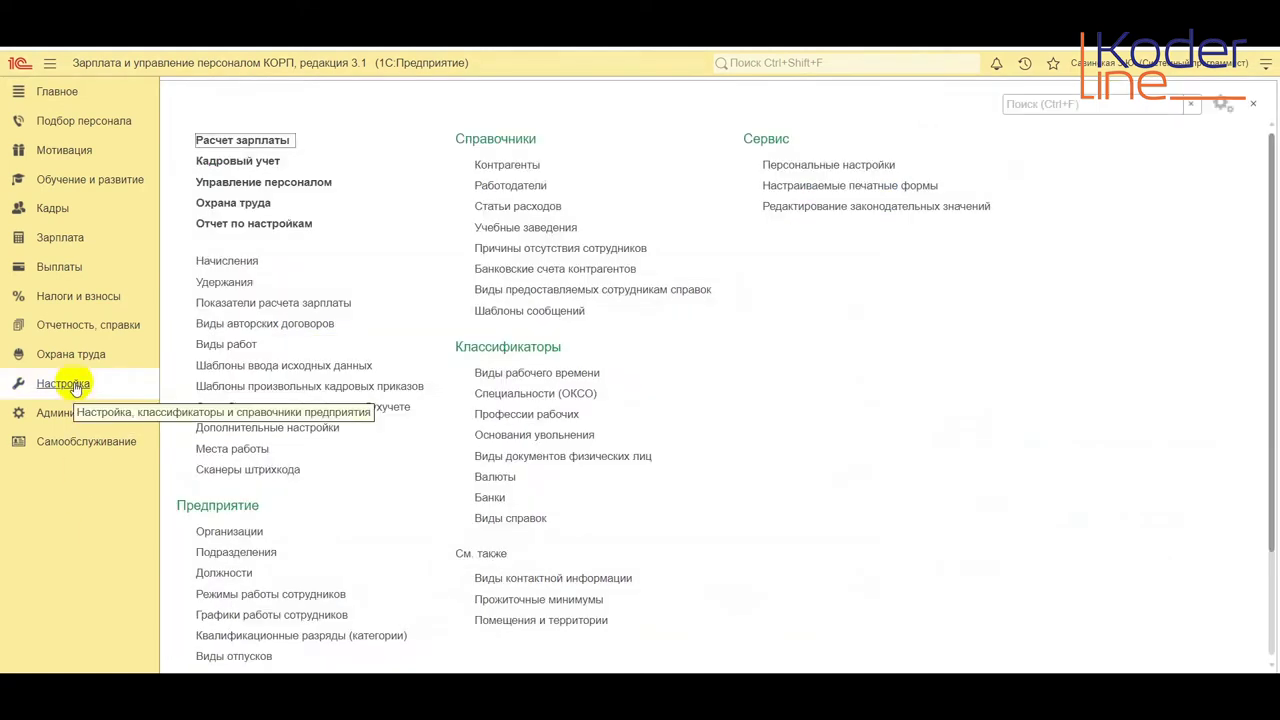
{"action": "left_click", "coordinate": [254, 143]}
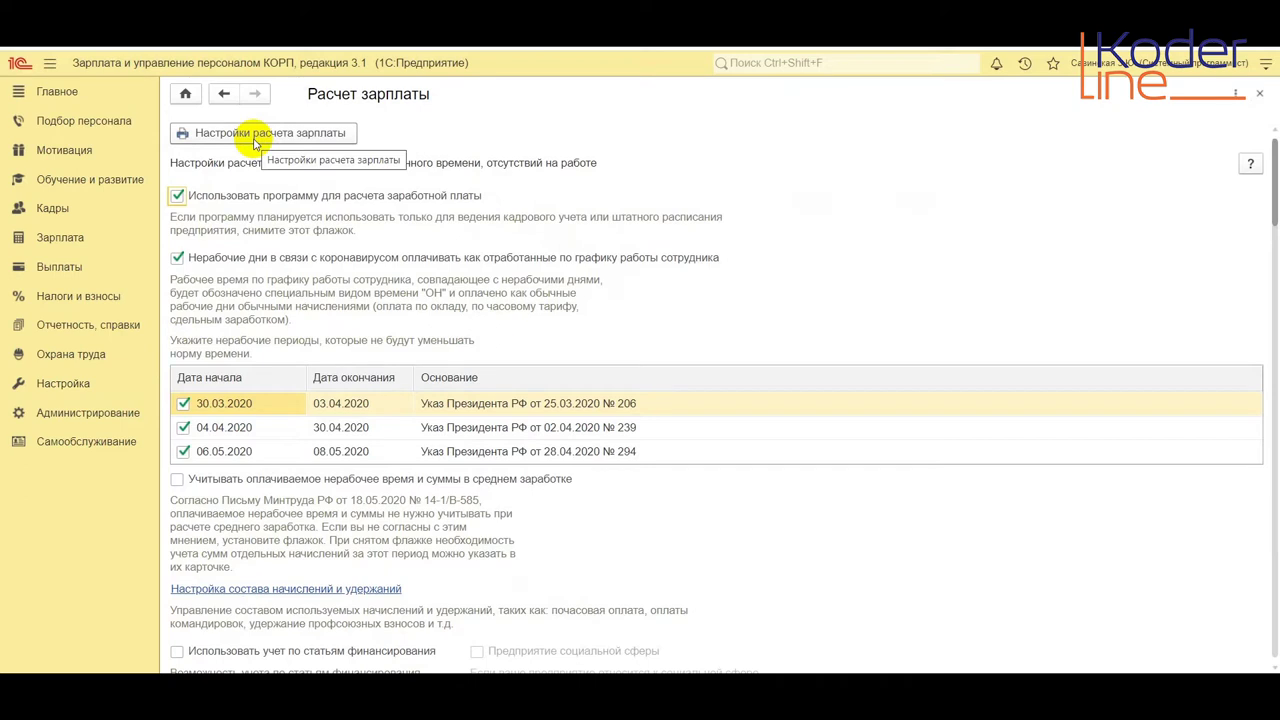
{"action": "left_click", "coordinate": [310, 590]}
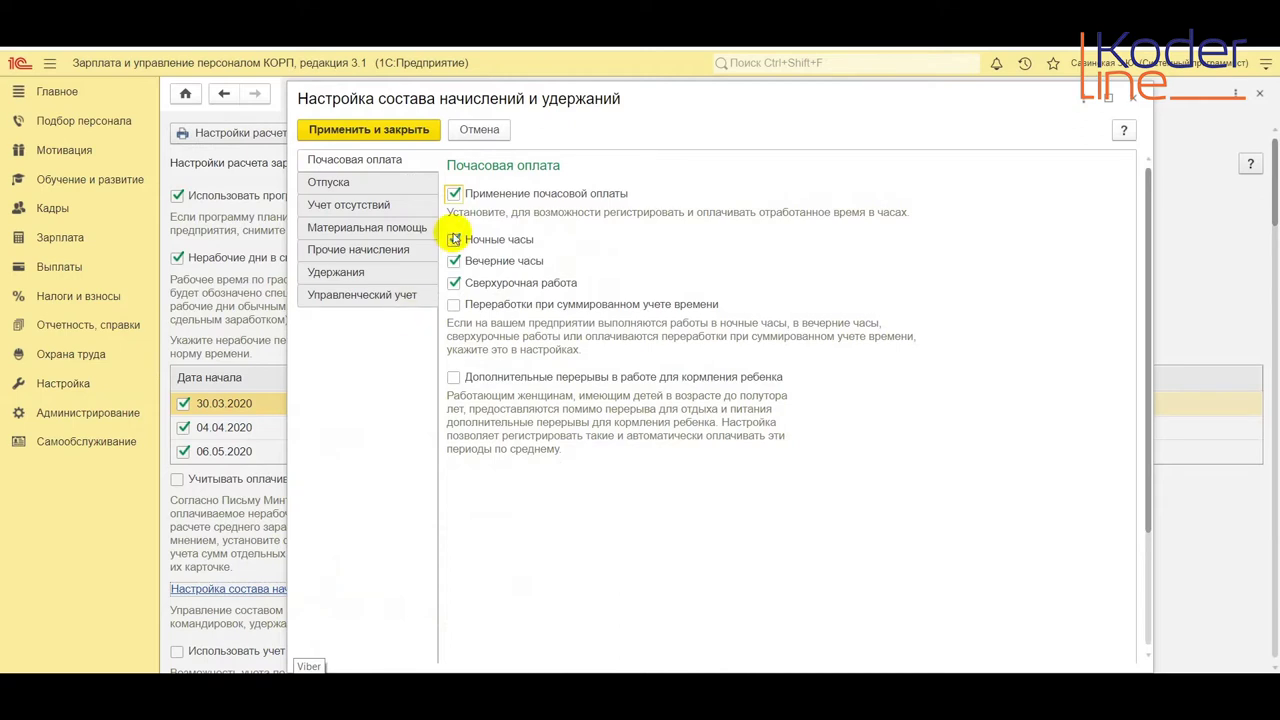
{"action": "left_click", "coordinate": [393, 253]}
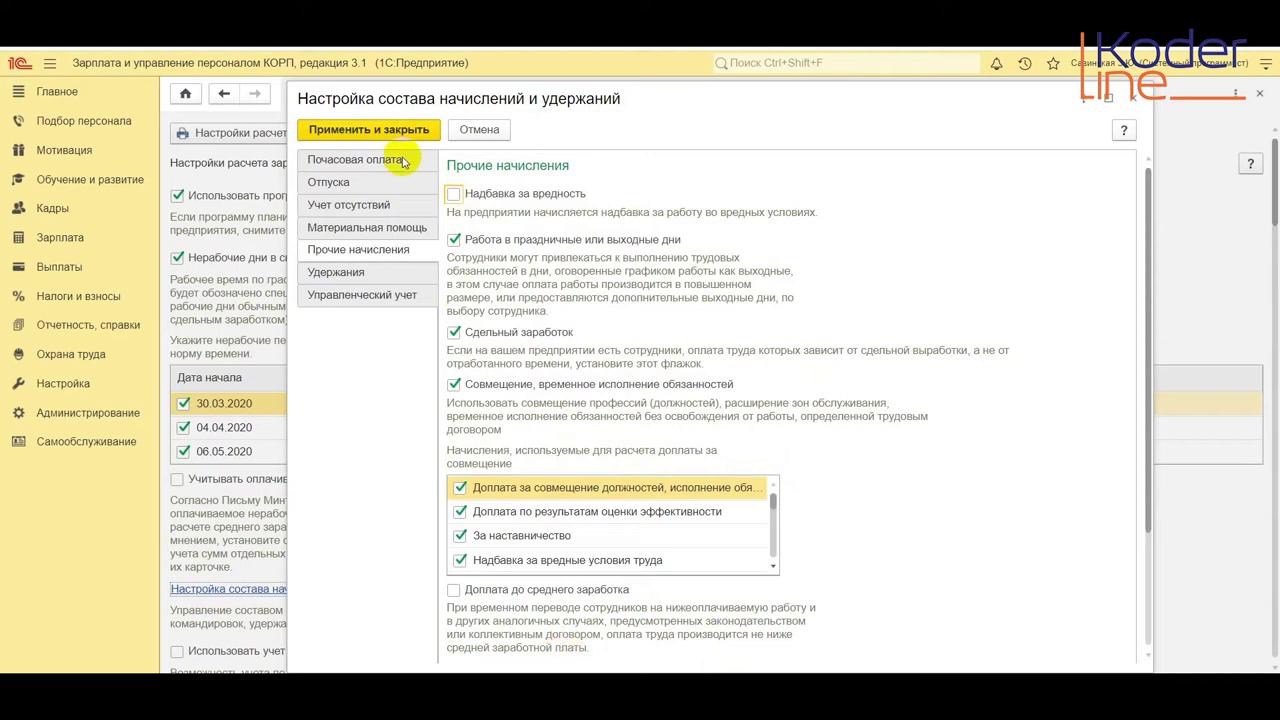
Enable Отгулы with the В том числе внутрисменные option in the absence accounting settings and apply the changes
{"action": "left_click", "coordinate": [352, 205]}
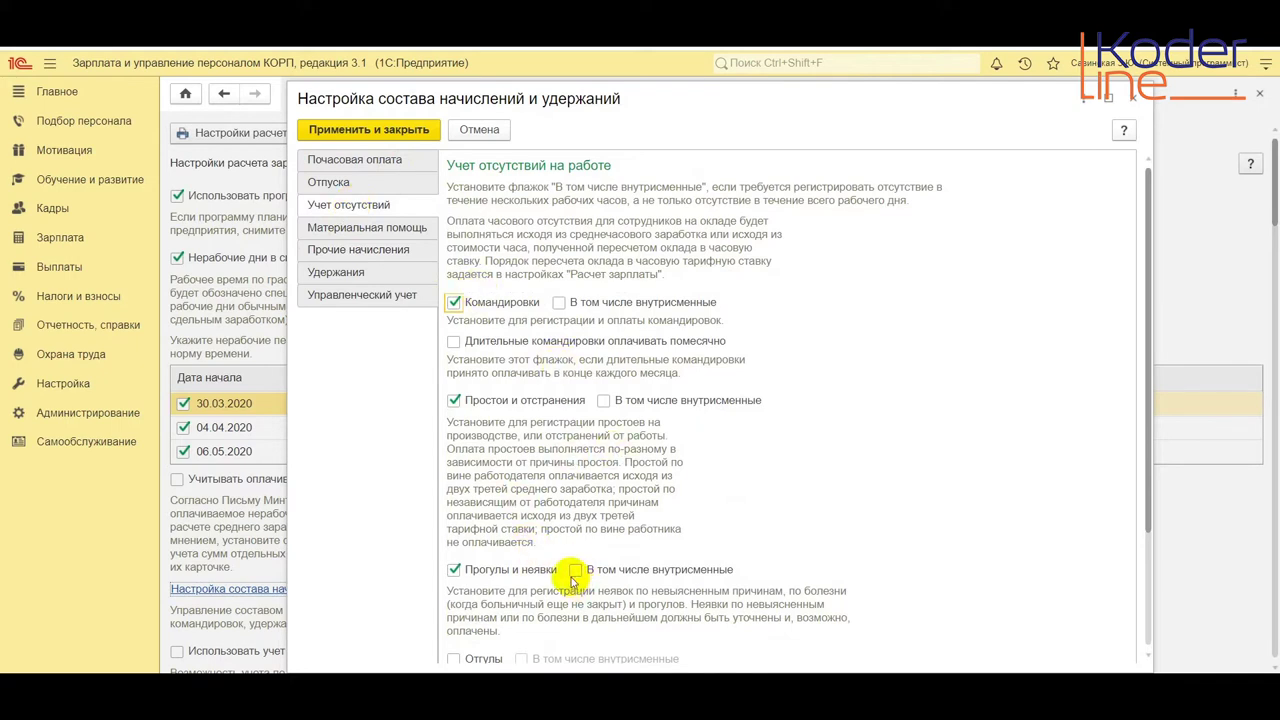
{"action": "scroll", "coordinate": [510, 622], "scroll_direction": "down", "scroll_amount": 2}
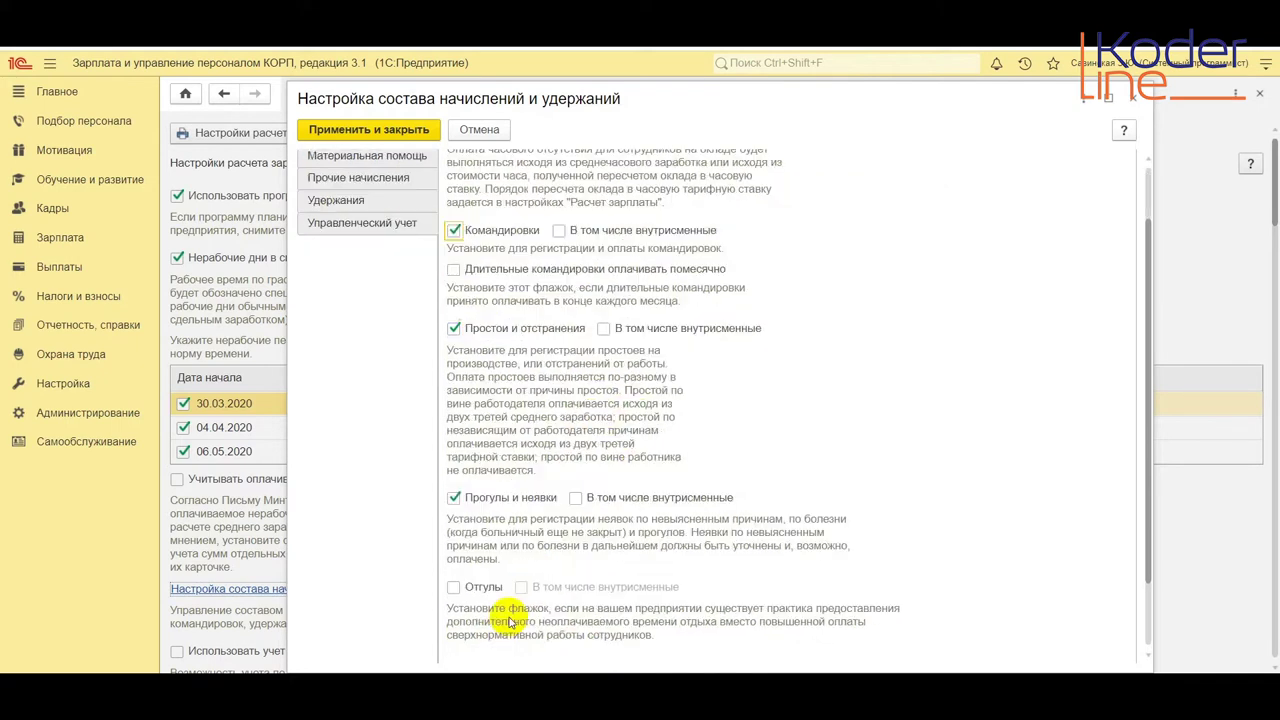
{"action": "scroll", "coordinate": [510, 622], "scroll_direction": "down", "scroll_amount": 1}
{"action": "left_click", "coordinate": [454, 575]}
{"action": "left_click", "coordinate": [522, 577]}
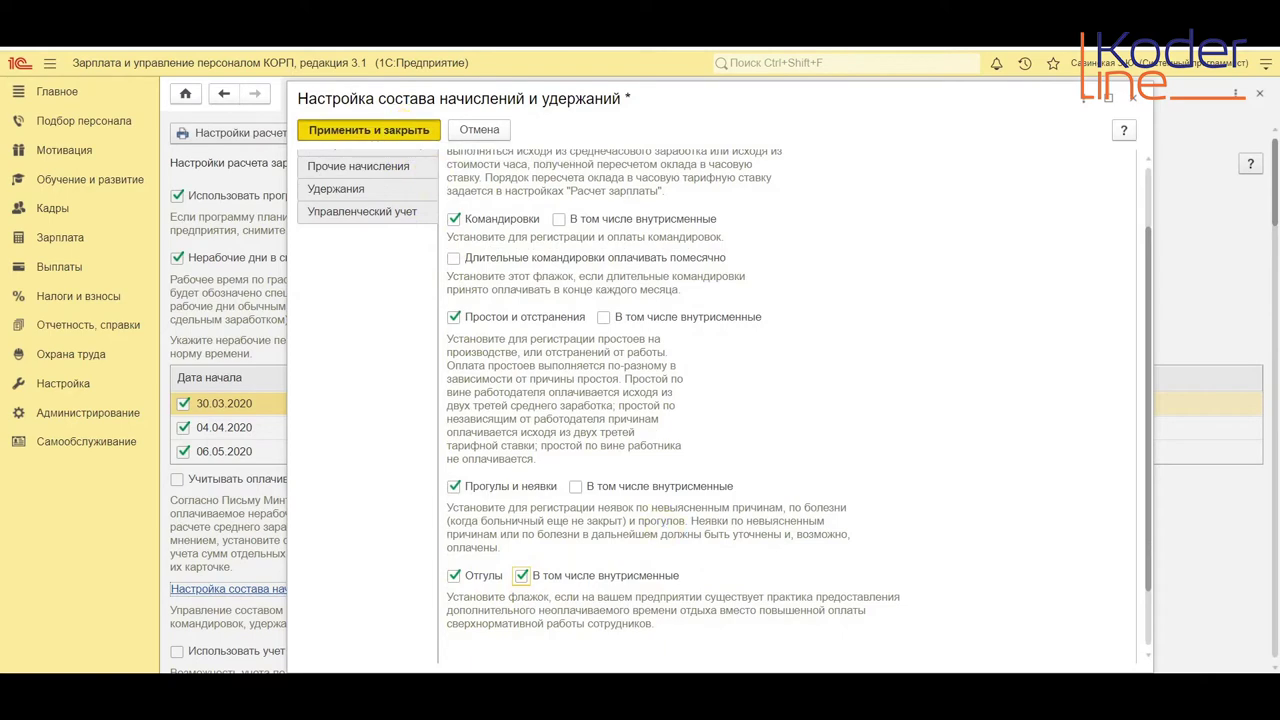
{"action": "key", "text": "ctrl+Return"}
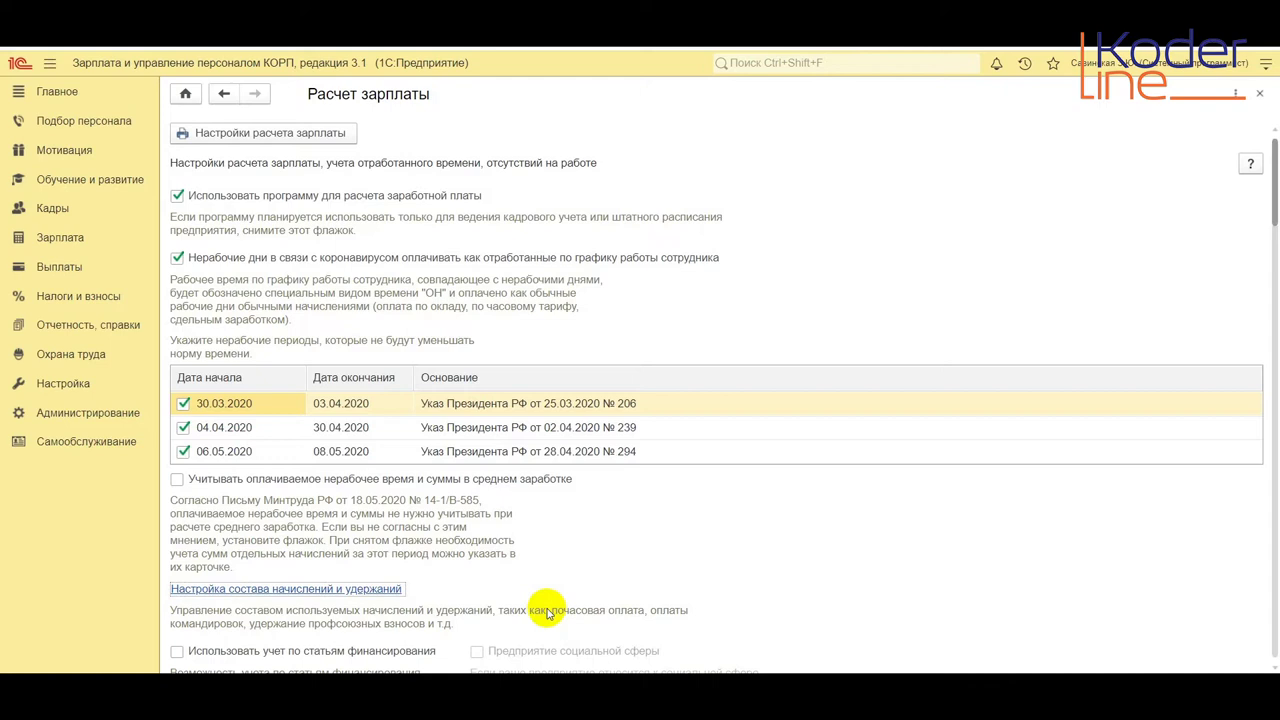
Create a new Работа в выходные и праздники document in the payroll section
{"action": "left_click", "coordinate": [59, 238]}
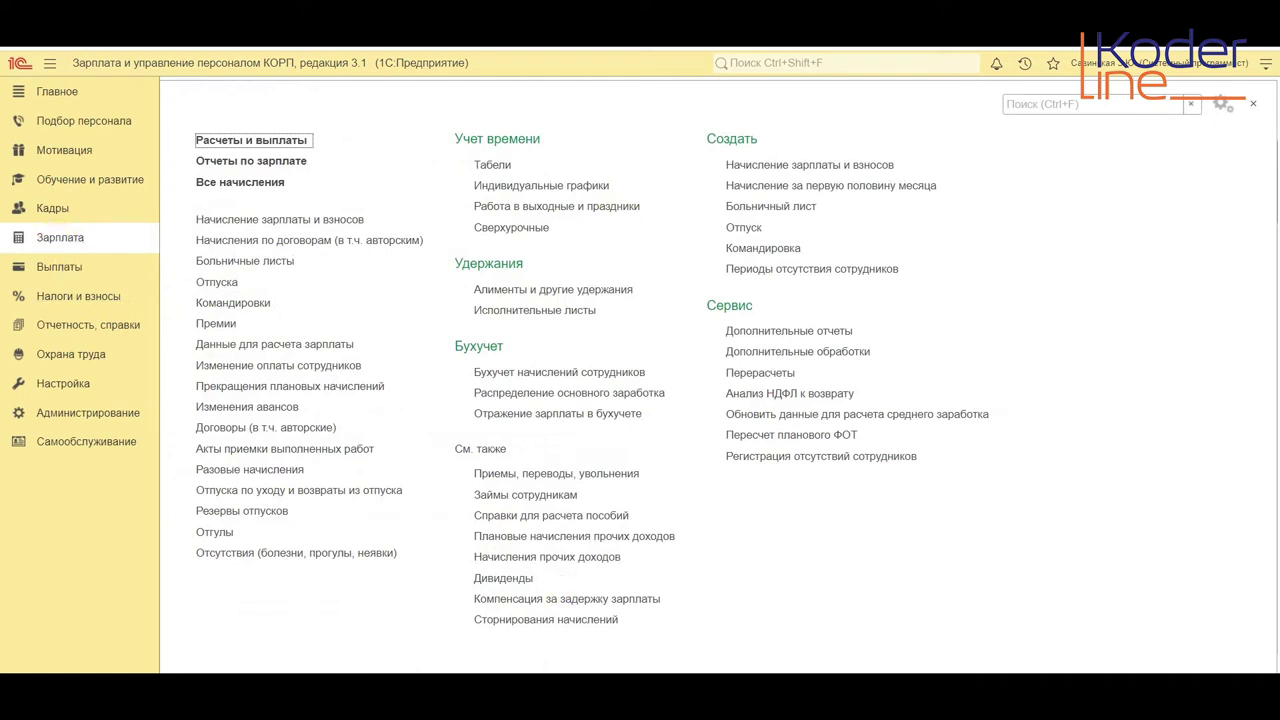
{"action": "left_click", "coordinate": [571, 206]}
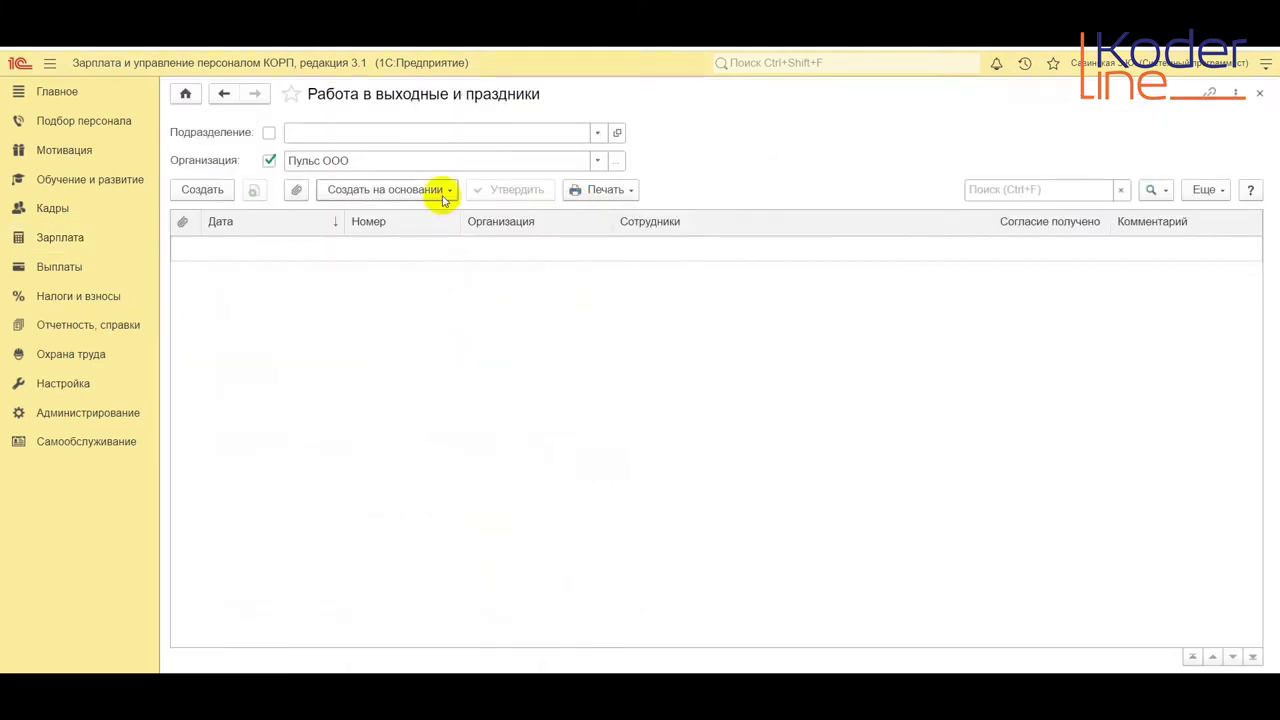
{"action": "left_click", "coordinate": [200, 190]}
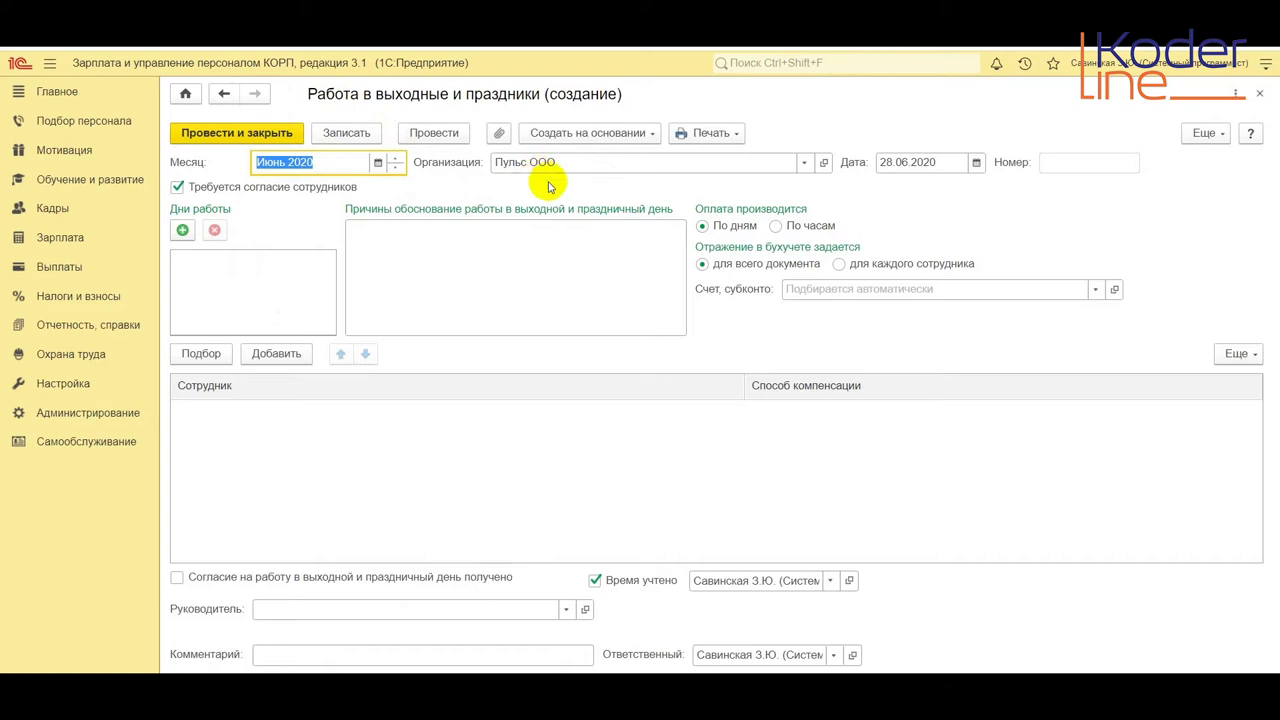
Try to add 27.06.2020 to the document's work days
{"action": "left_click", "coordinate": [182, 230]}
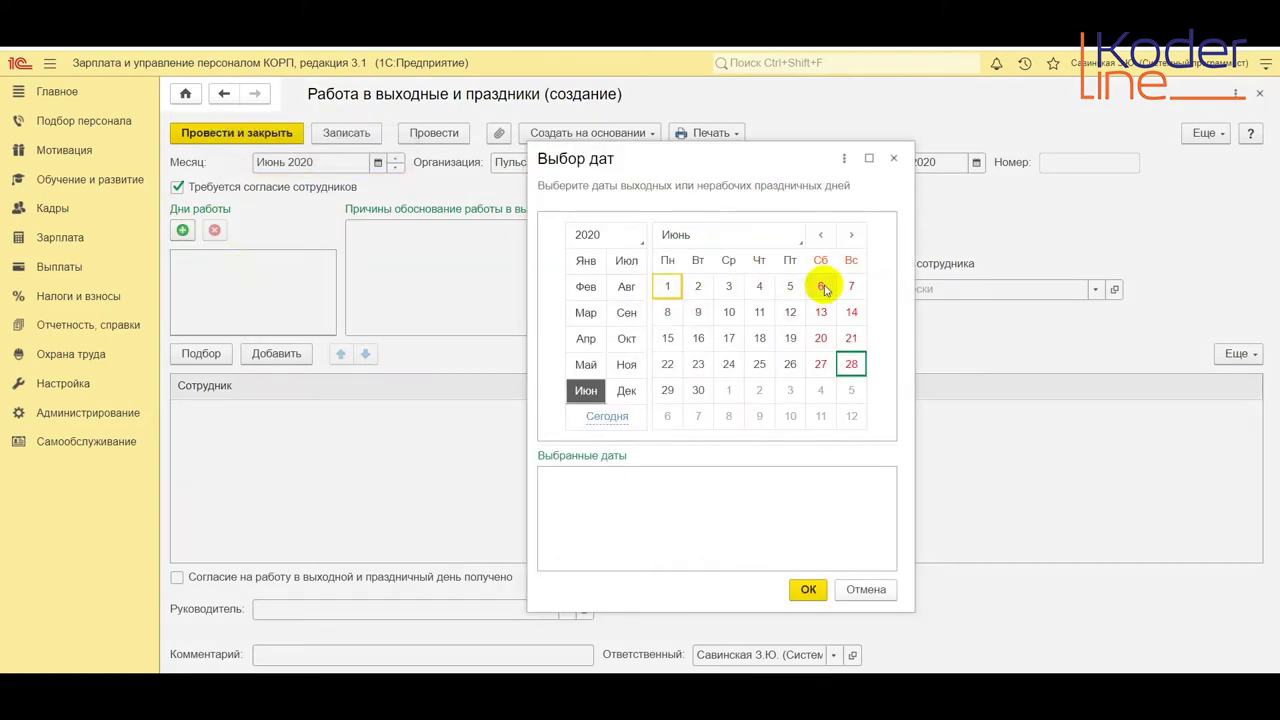
{"action": "left_click", "coordinate": [820, 364]}
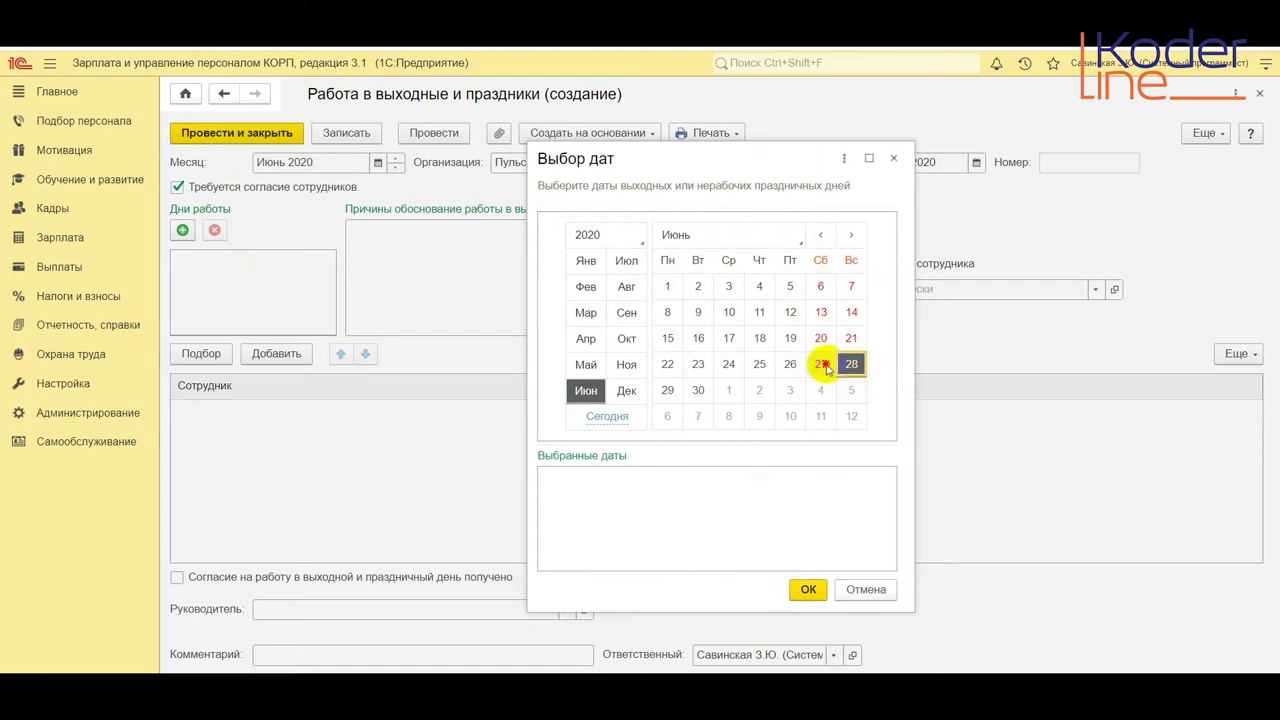
{"action": "left_click", "coordinate": [808, 589]}
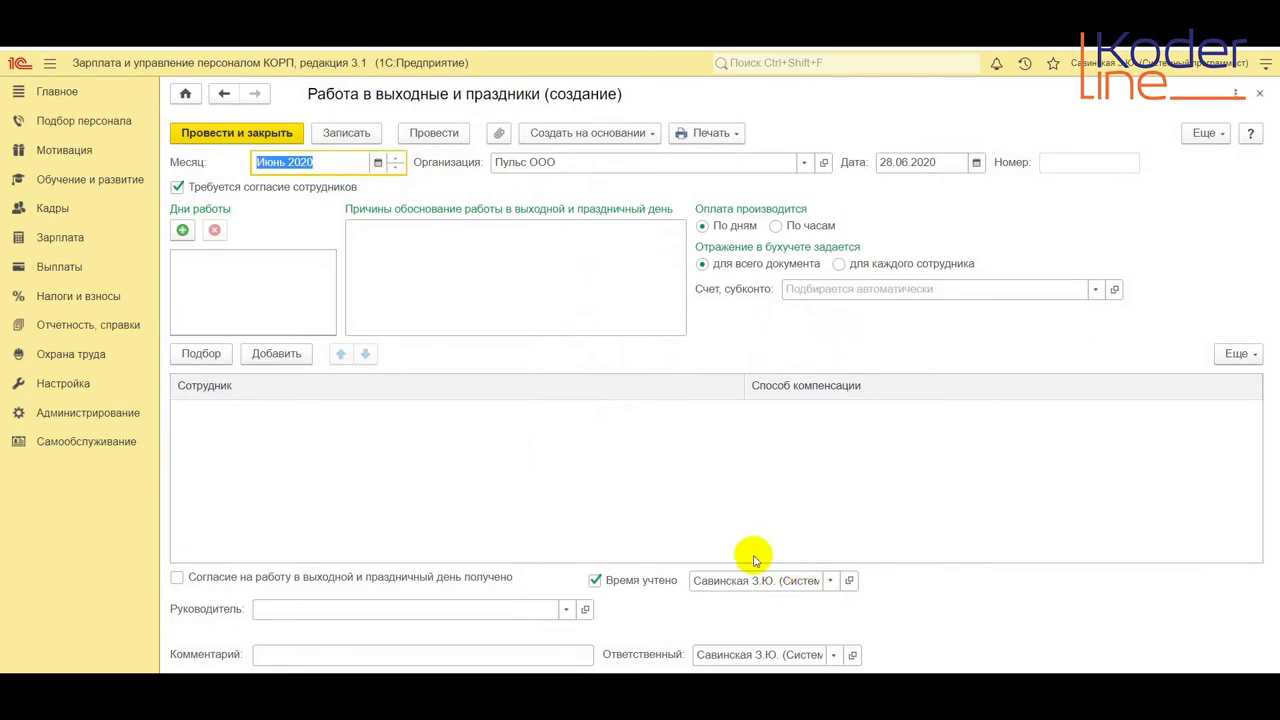
Set 27.06.2020 and 28.06.2020 as the work days and add the employee to the document
{"action": "left_click", "coordinate": [182, 230]}
{"action": "left_click", "coordinate": [851, 364]}
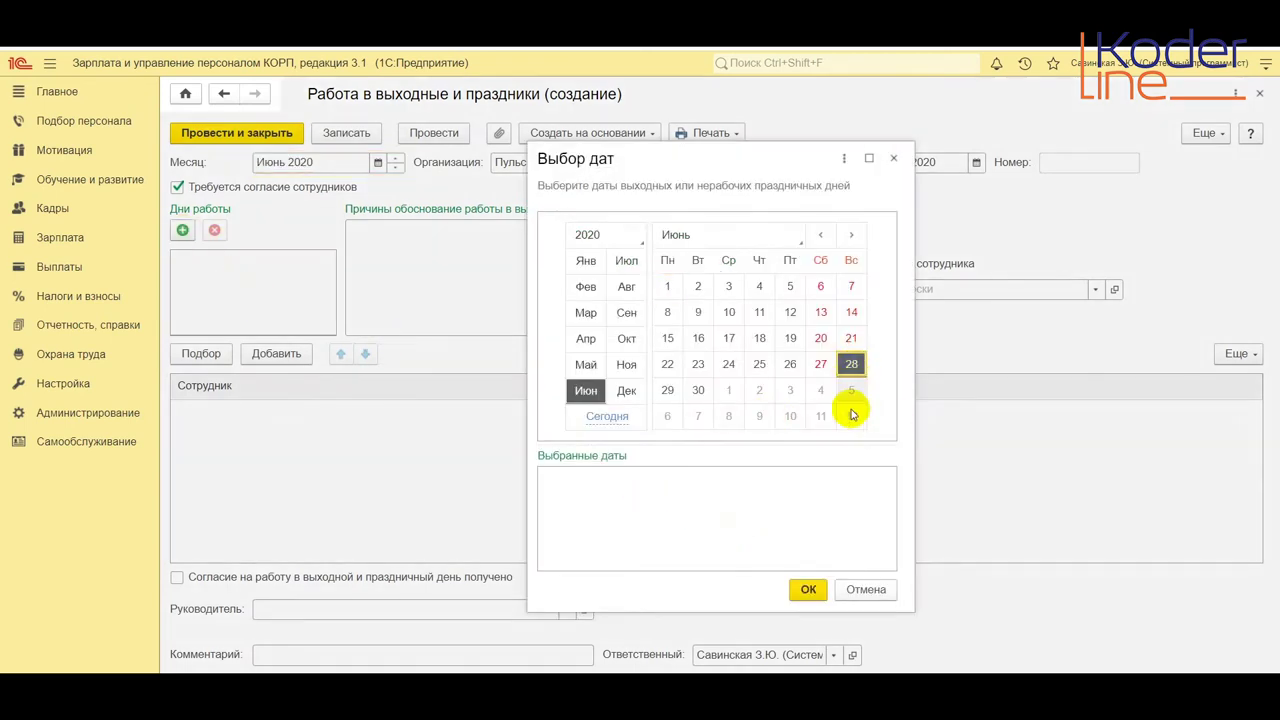
{"action": "left_click", "coordinate": [808, 589]}
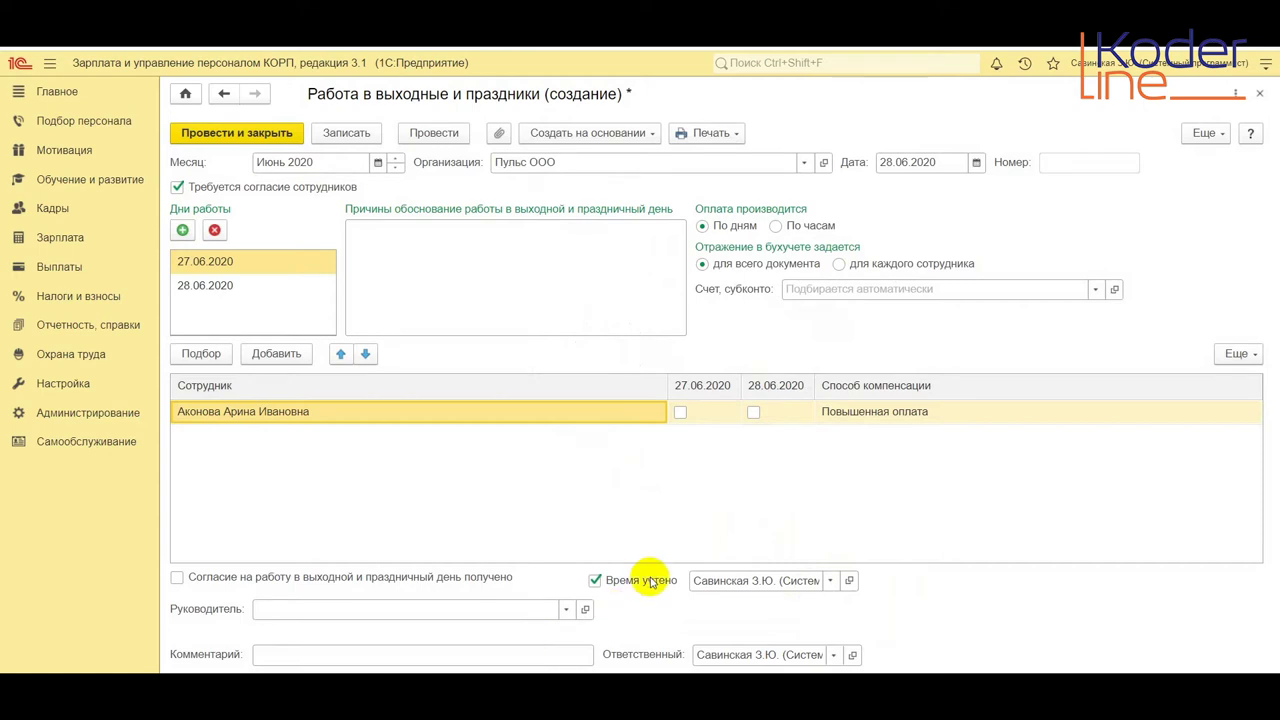
Set the payment to По часам and enter 4 hours for the employee on both 27.06.2020 and 28.06.2020
{"action": "left_click", "coordinate": [776, 226]}
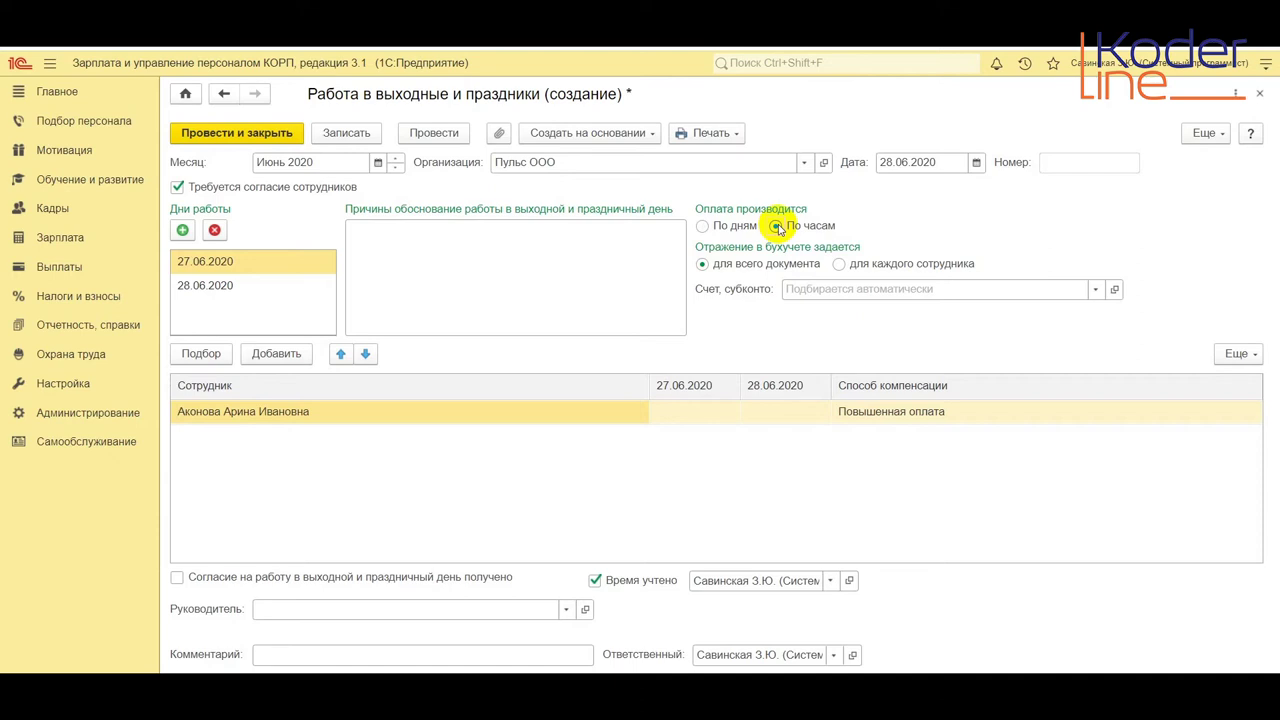
{"action": "left_click", "coordinate": [777, 227]}
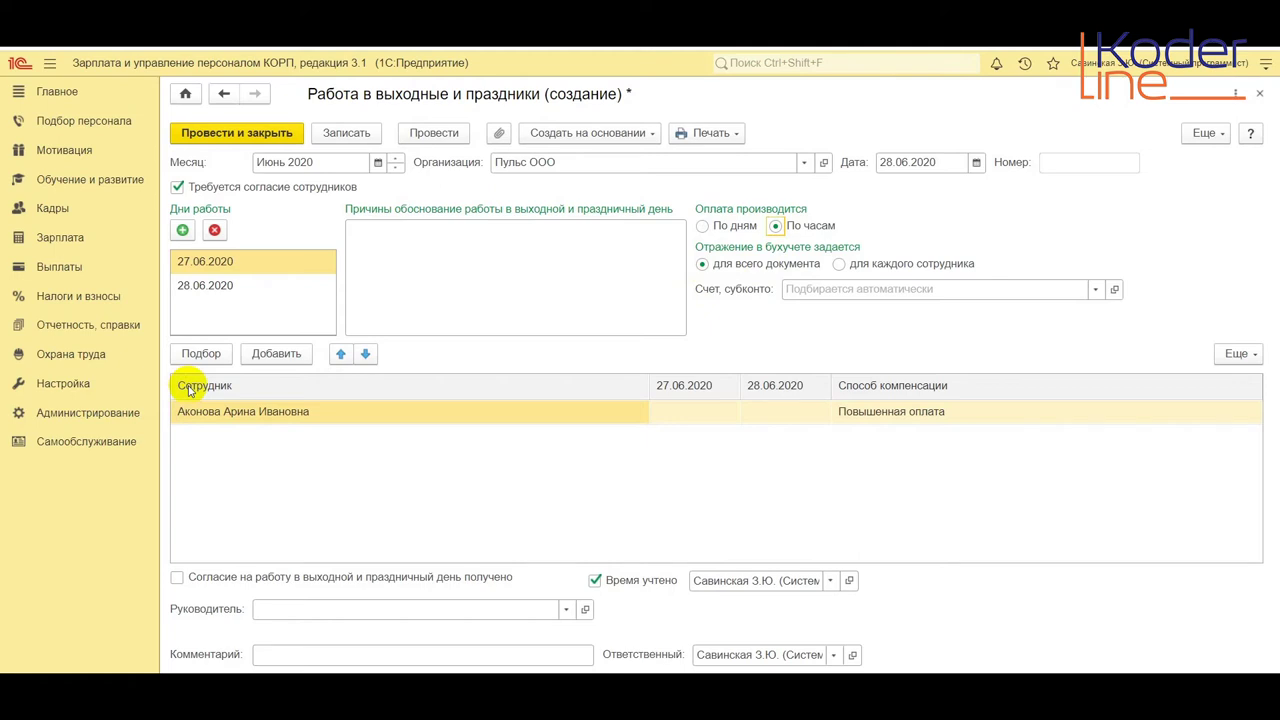
{"action": "double_click", "coordinate": [704, 425]}
{"action": "type", "text": "4"}
{"action": "key", "text": "Return"}
{"action": "double_click", "coordinate": [800, 411]}
{"action": "type", "text": "4"}
{"action": "key", "text": "Return"}
Post the weekend work document with the employees' consent marked as received and Отгул as the compensation method
{"action": "left_click", "coordinate": [177, 577]}
{"action": "double_click", "coordinate": [1195, 411]}
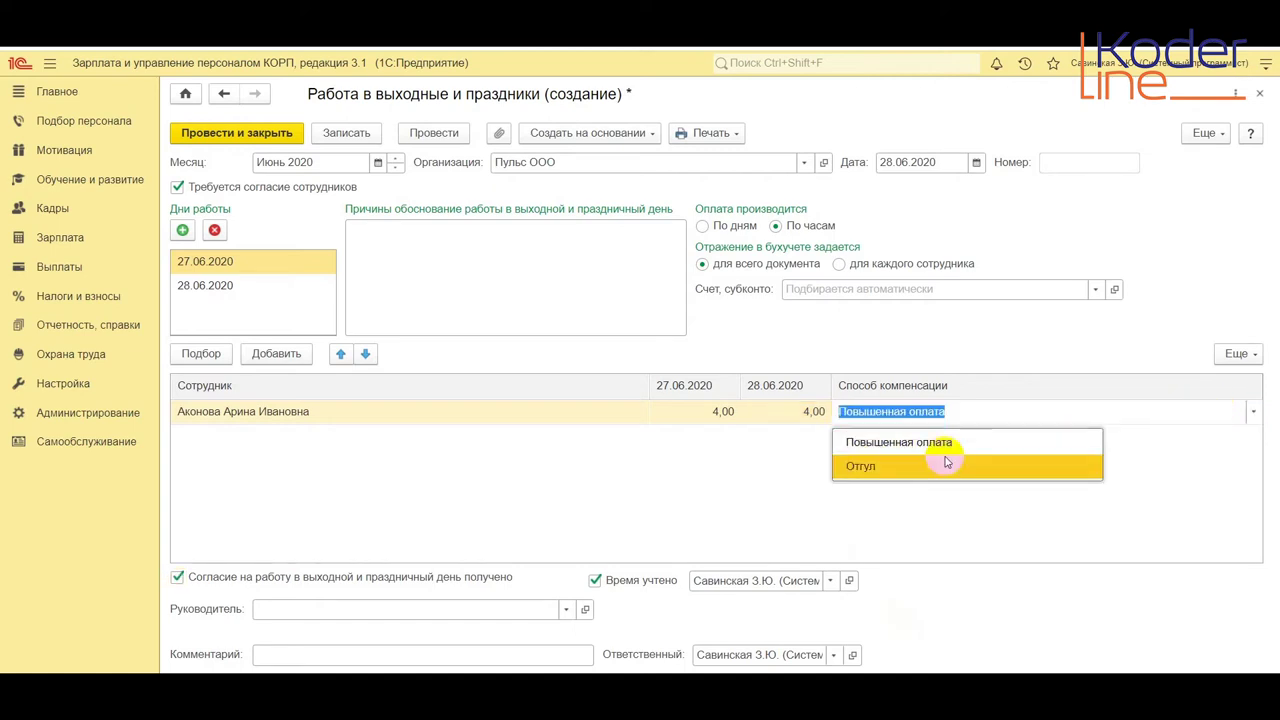
{"action": "left_click", "coordinate": [877, 470]}
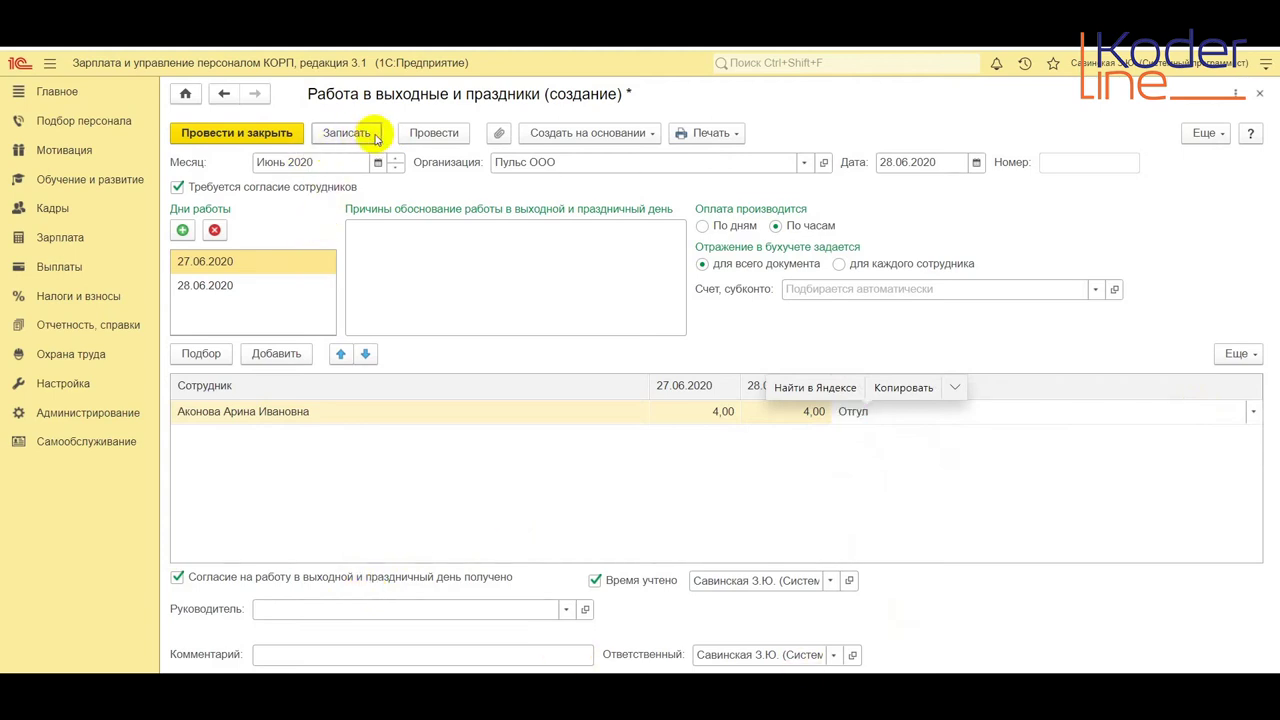
{"action": "left_click", "coordinate": [428, 134]}
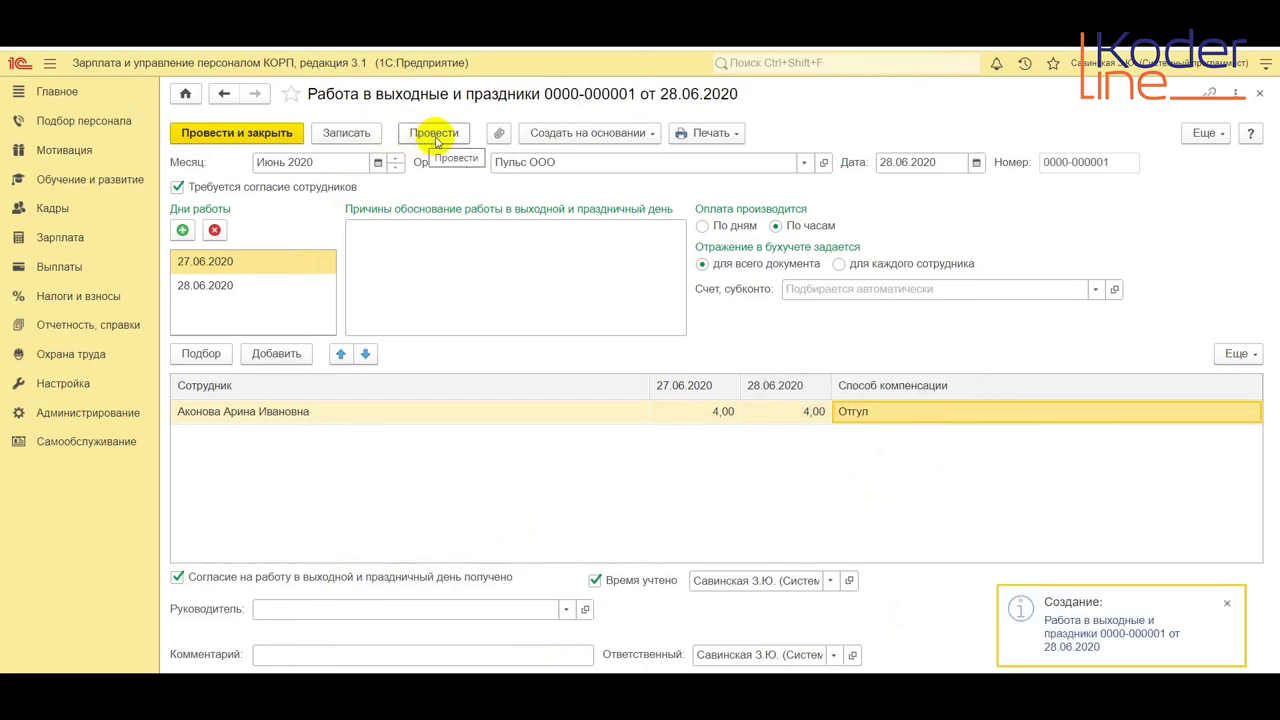
{"action": "left_click", "coordinate": [437, 139]}
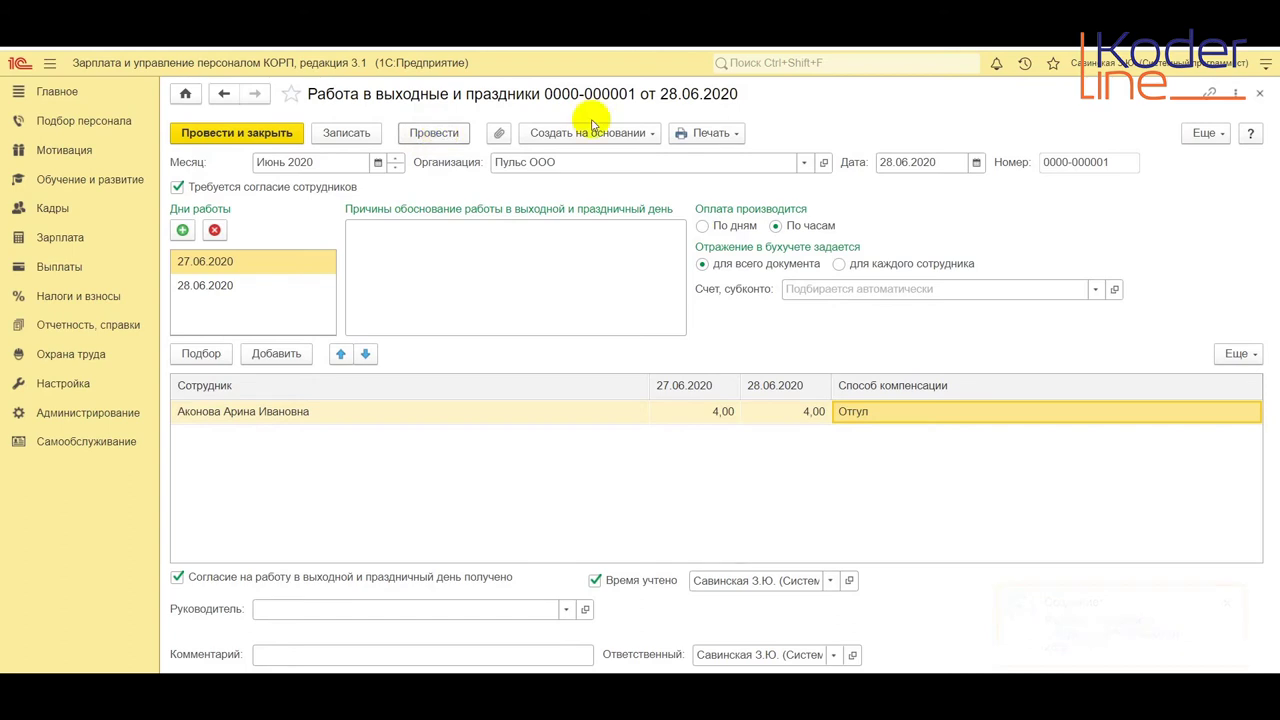
Review the printed form Приказ о работе в выходной (праздничный день) down to the signature lines and close it
{"action": "left_click", "coordinate": [707, 136]}
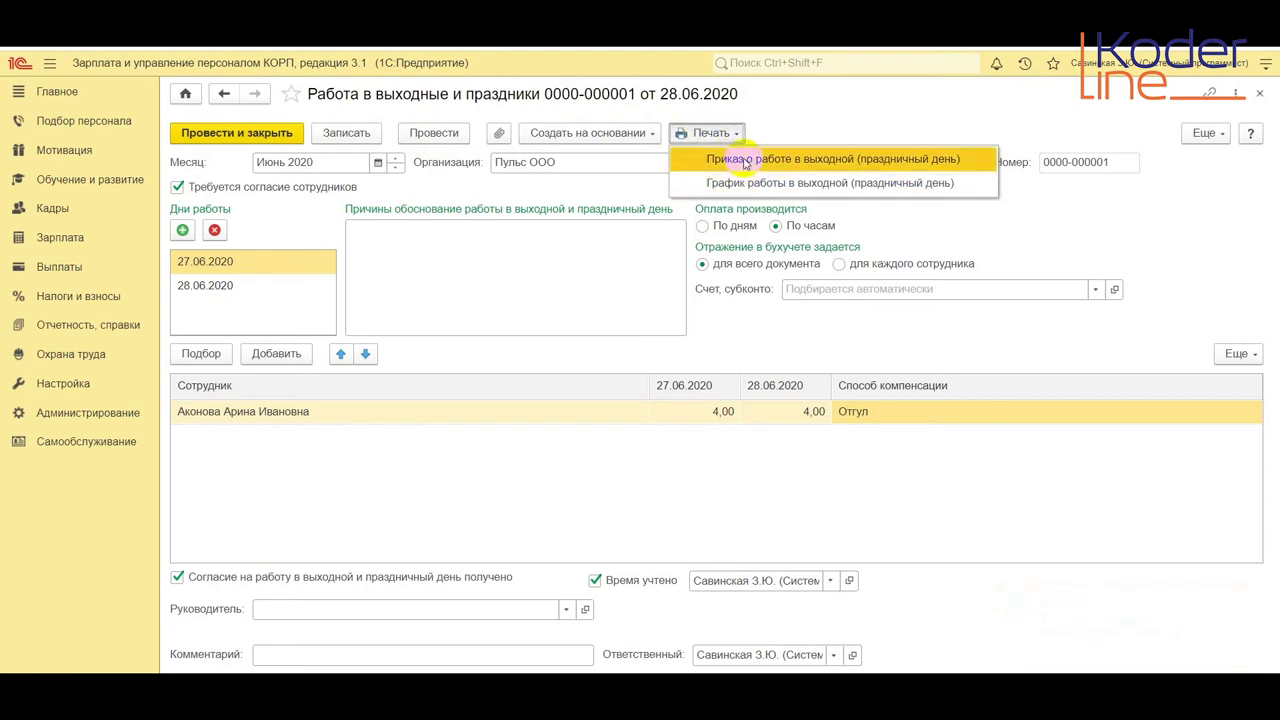
{"action": "left_click", "coordinate": [744, 162]}
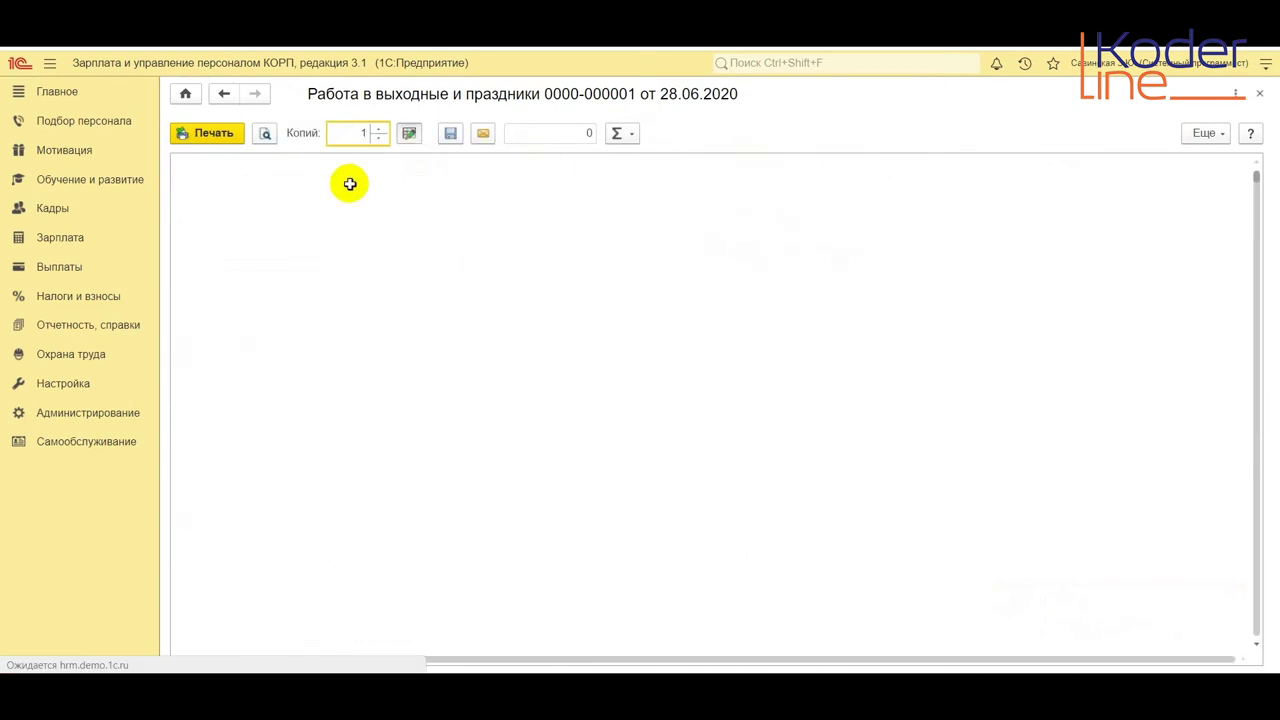
{"action": "scroll", "coordinate": [654, 449], "scroll_direction": "down", "scroll_amount": 5}
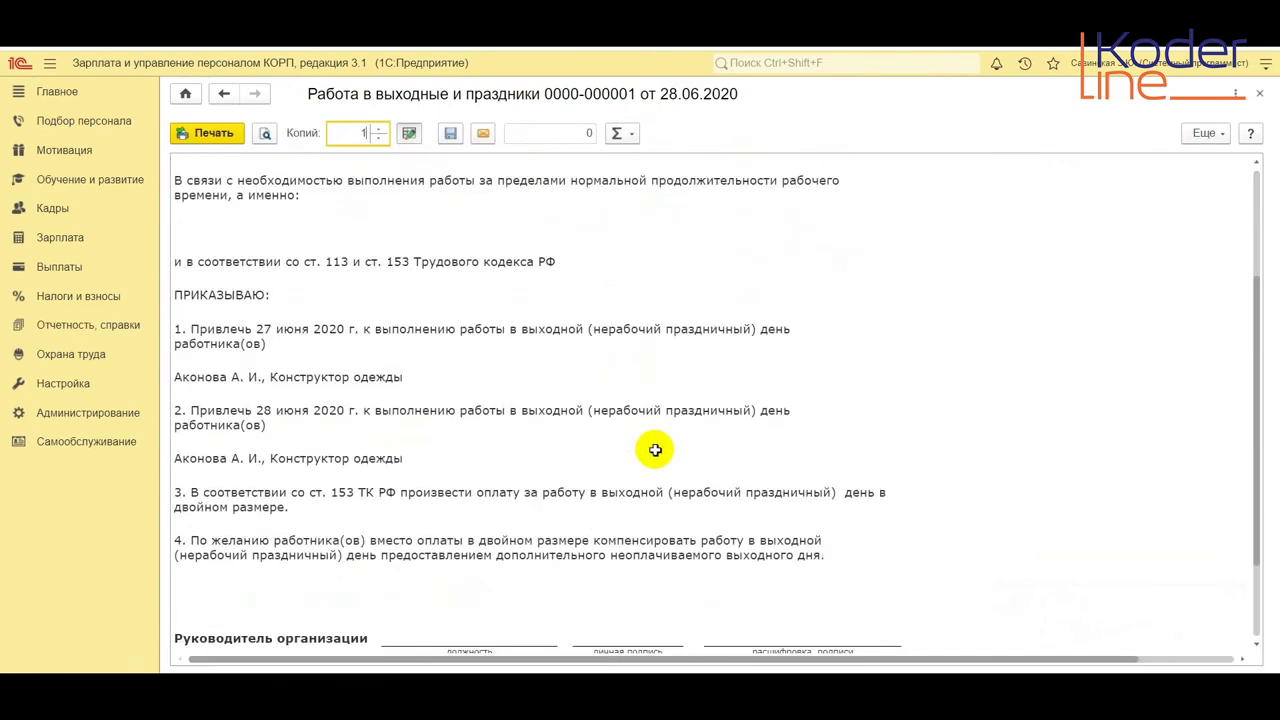
{"action": "scroll", "coordinate": [655, 450], "scroll_direction": "down", "scroll_amount": 5}
{"action": "scroll", "coordinate": [660, 450], "scroll_direction": "up", "scroll_amount": 3}
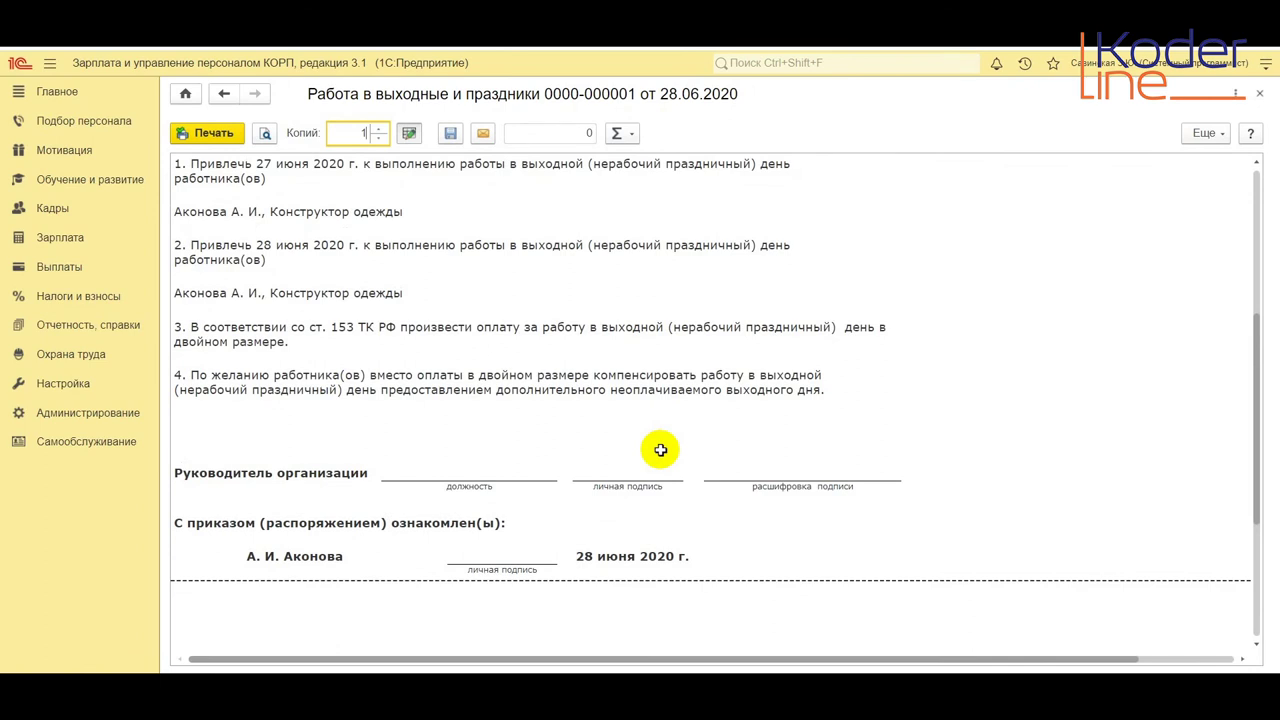
{"action": "key", "text": "Escape"}
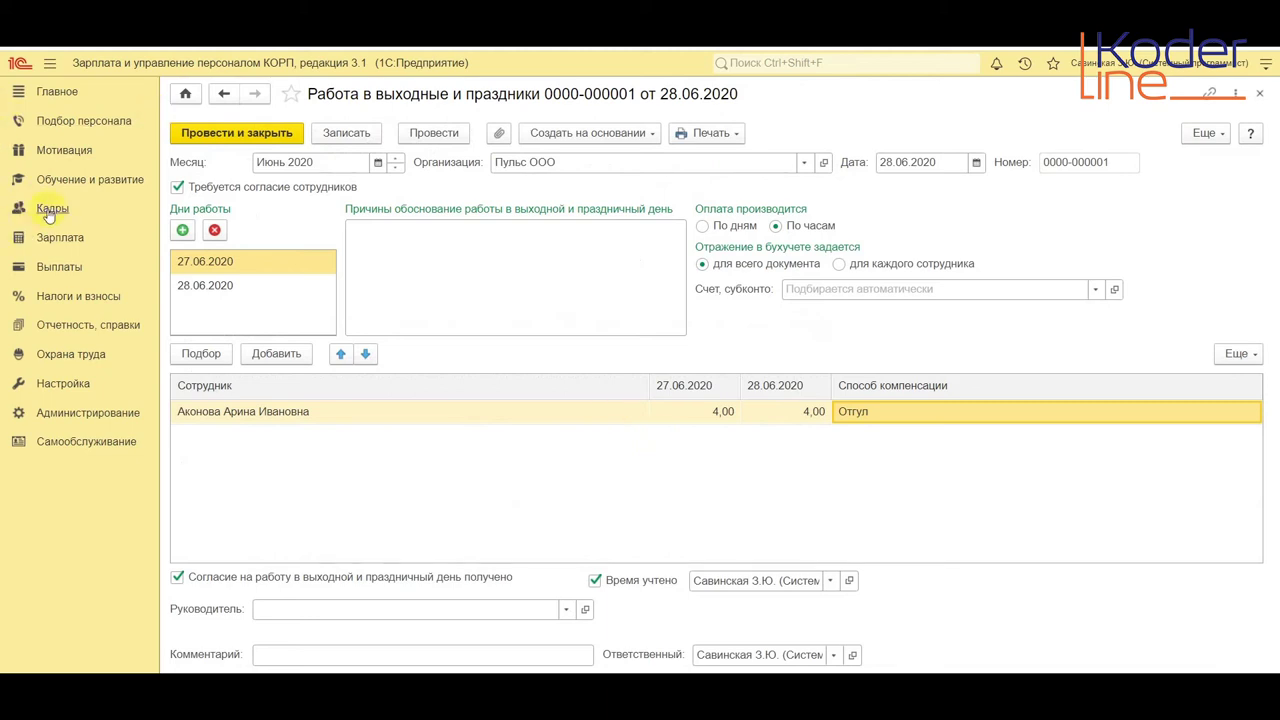
Post and close the weekend work document, and create a single-employee Отгул document in the personnel section
{"action": "left_click", "coordinate": [232, 130]}
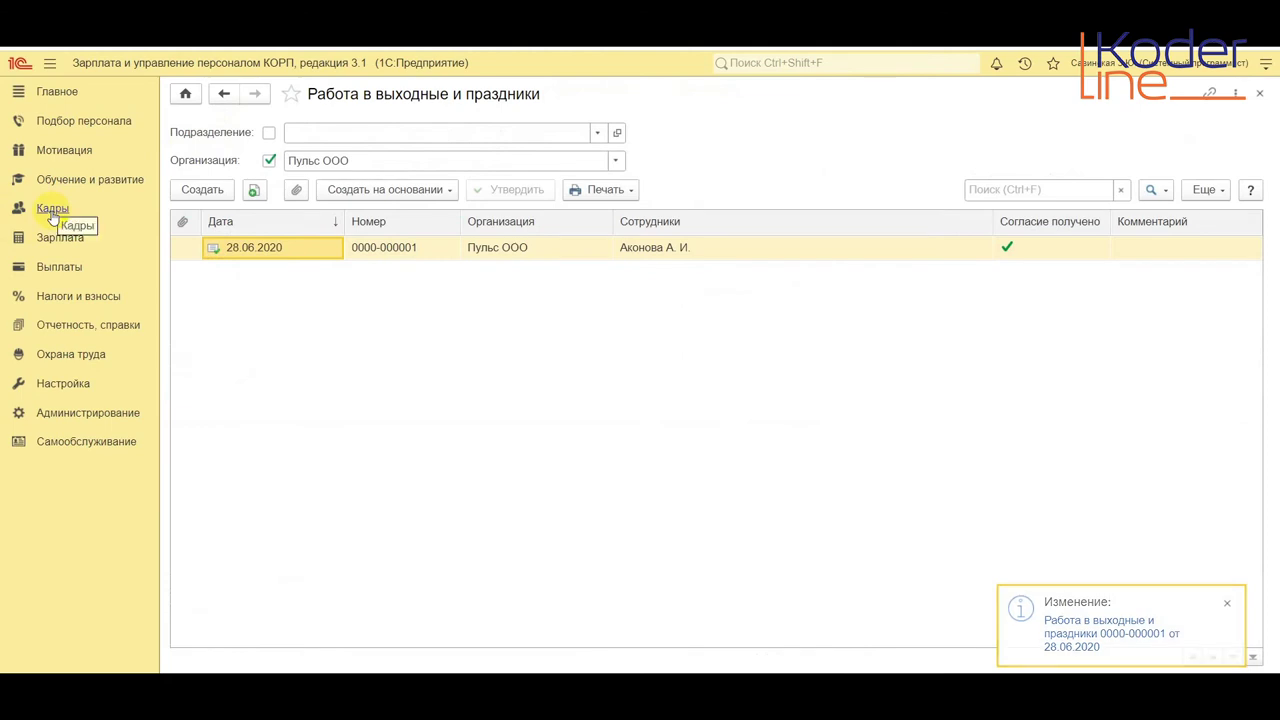
{"action": "left_click", "coordinate": [52, 212]}
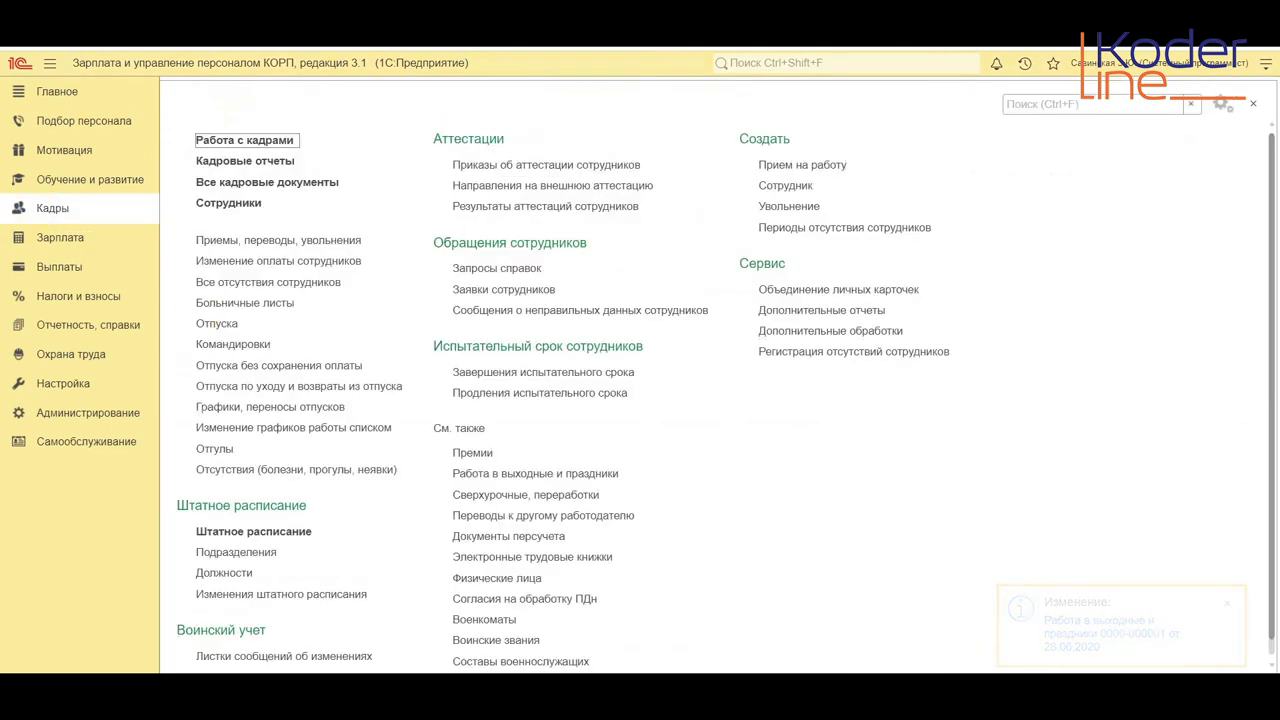
{"action": "left_click", "coordinate": [214, 448]}
{"action": "left_click", "coordinate": [214, 189]}
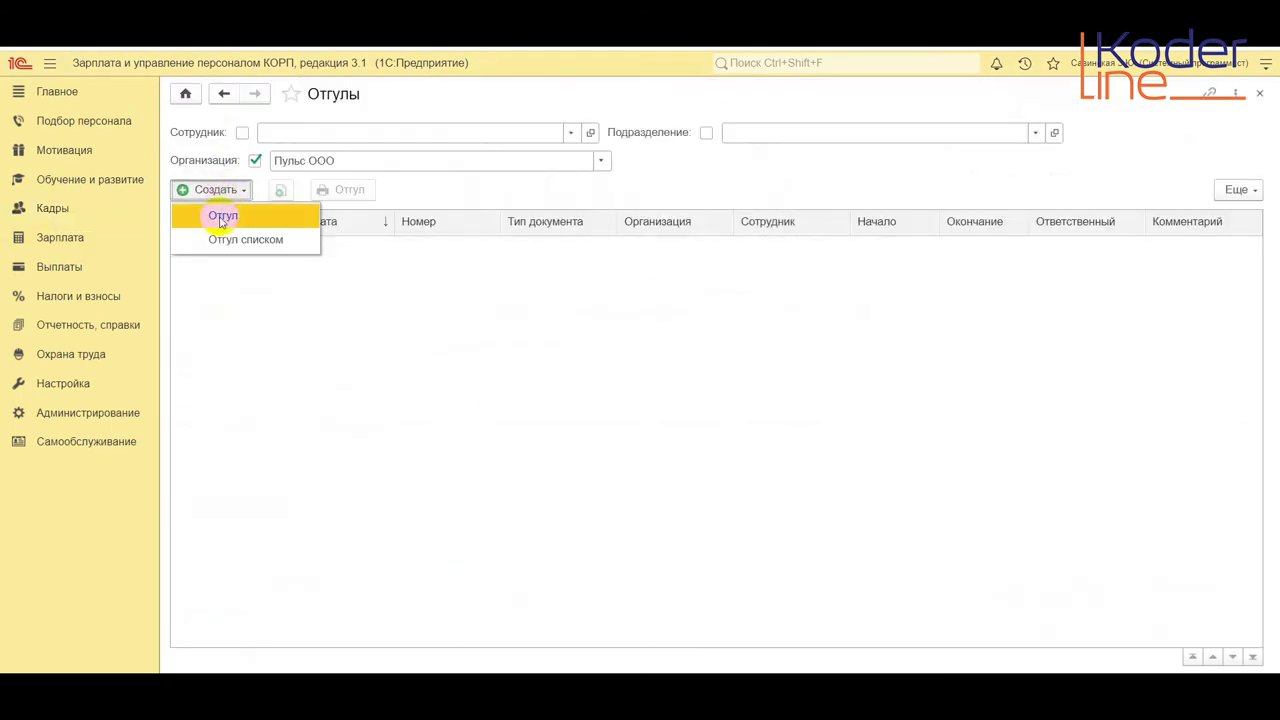
{"action": "left_click", "coordinate": [222, 217]}
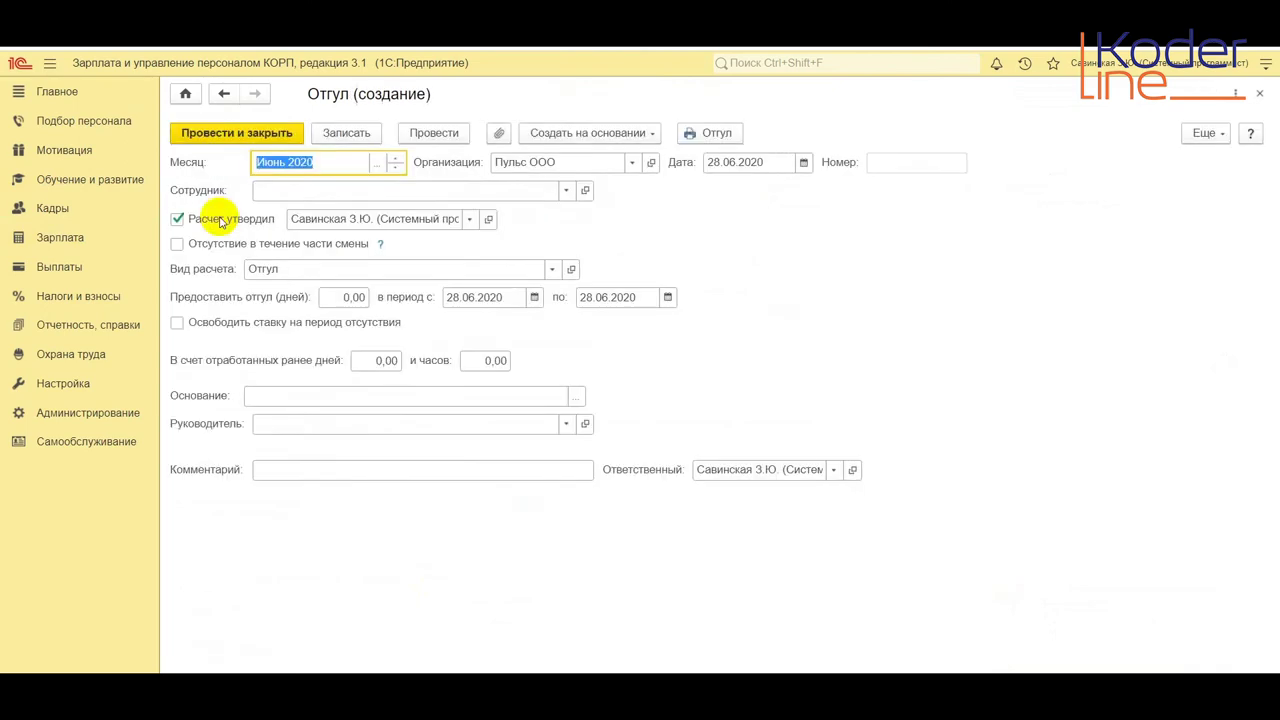
Choose the clothing designer (Конструктор одежды) from the full employee list as the time-off document's employee
{"action": "left_click", "coordinate": [278, 186]}
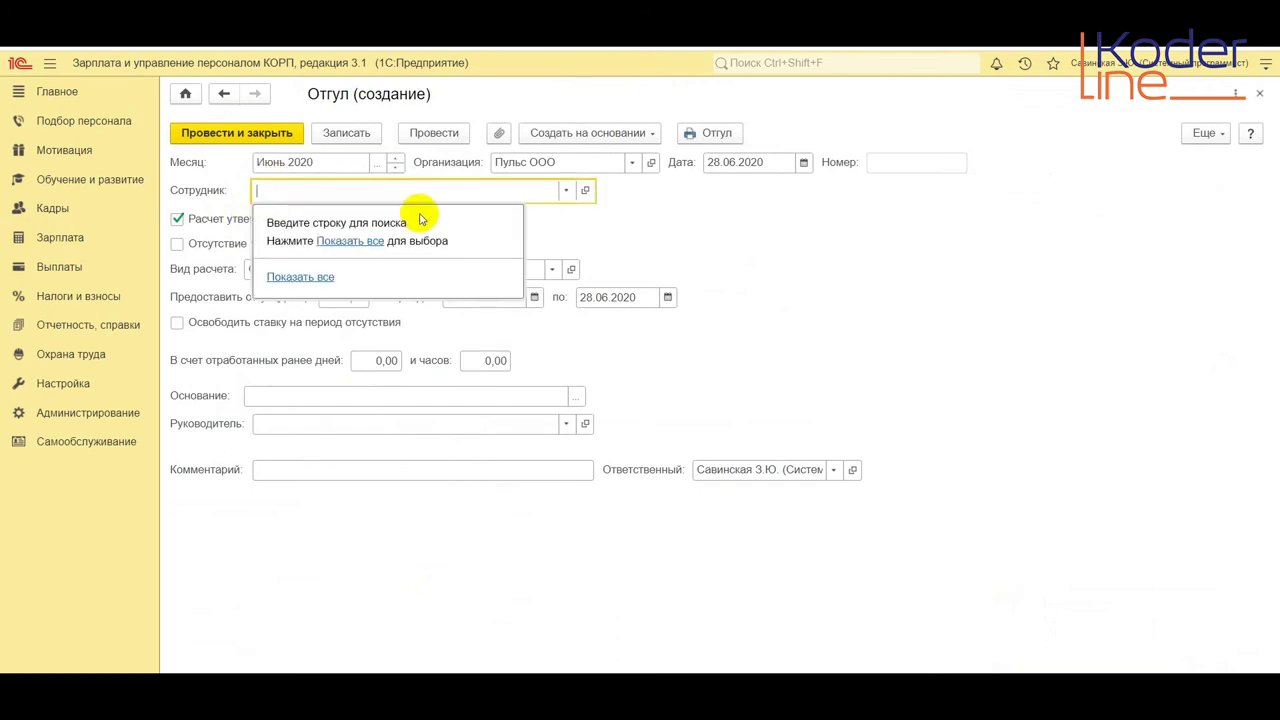
{"action": "left_click", "coordinate": [289, 280]}
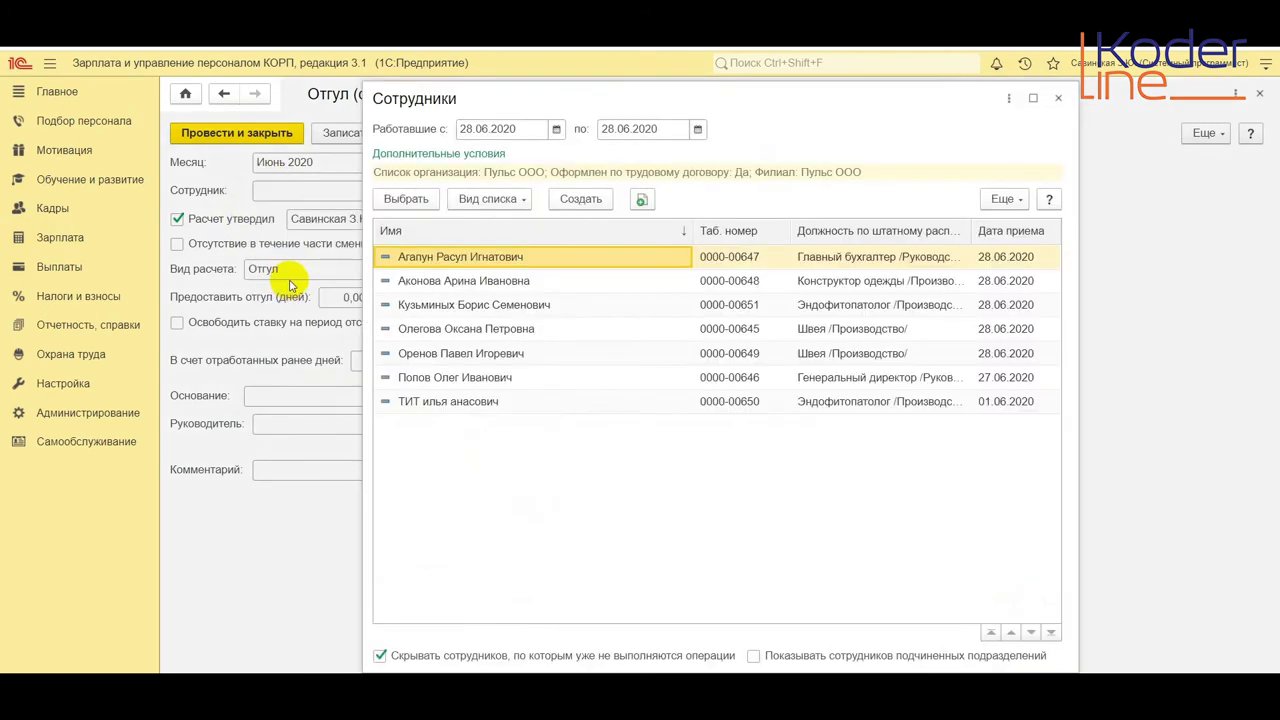
{"action": "left_click", "coordinate": [453, 285]}
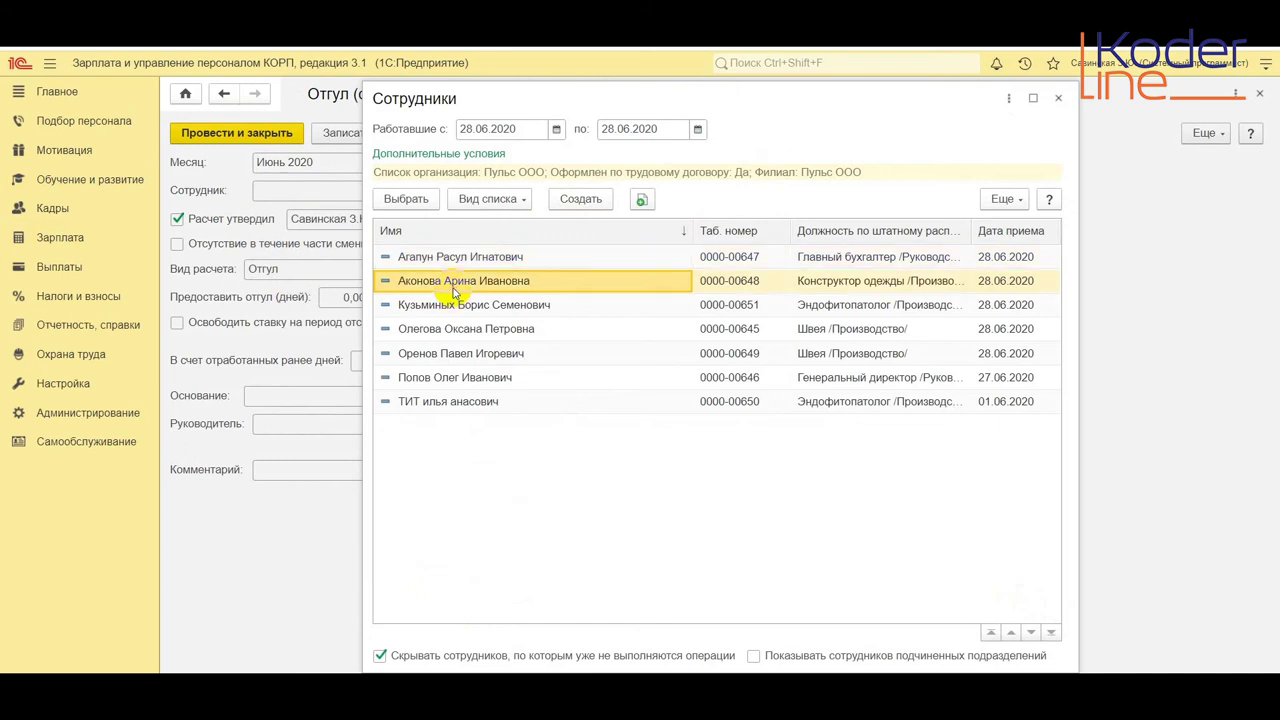
{"action": "double_click", "coordinate": [453, 282]}
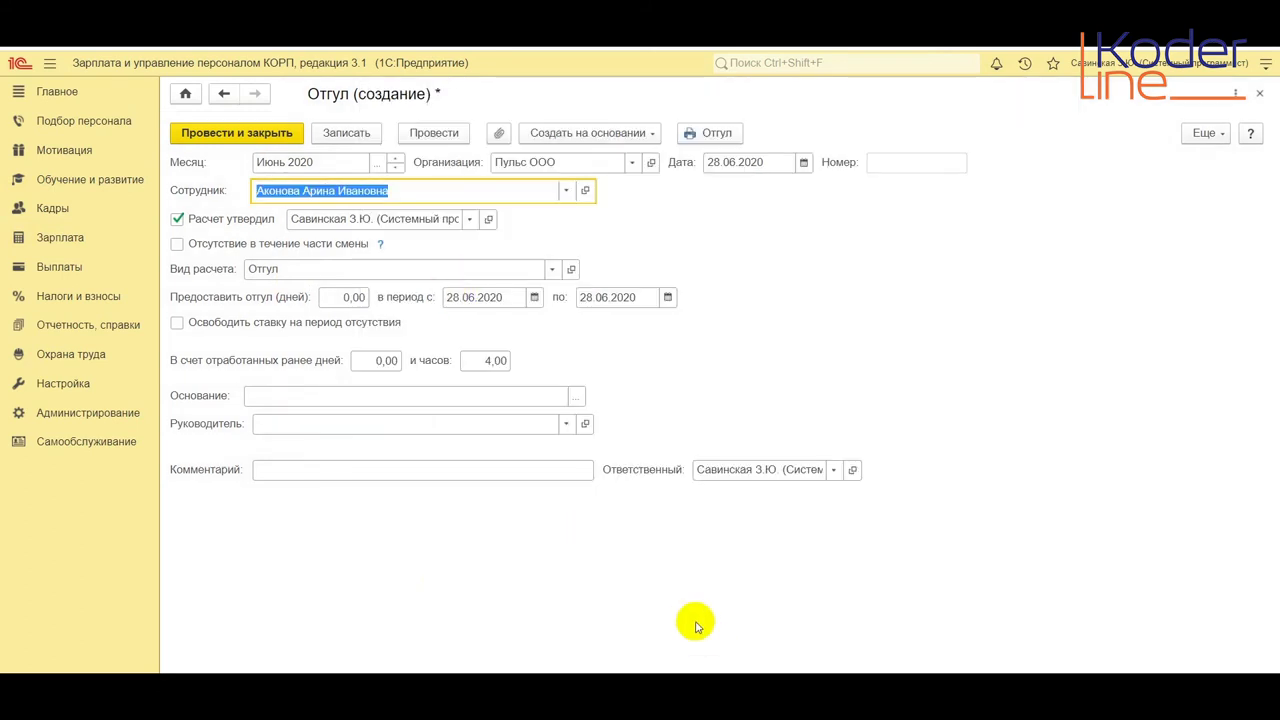
Grant 1 day of time off in the Отгул document, with the period starting on 31.12.2020
{"action": "left_click", "coordinate": [326, 298]}
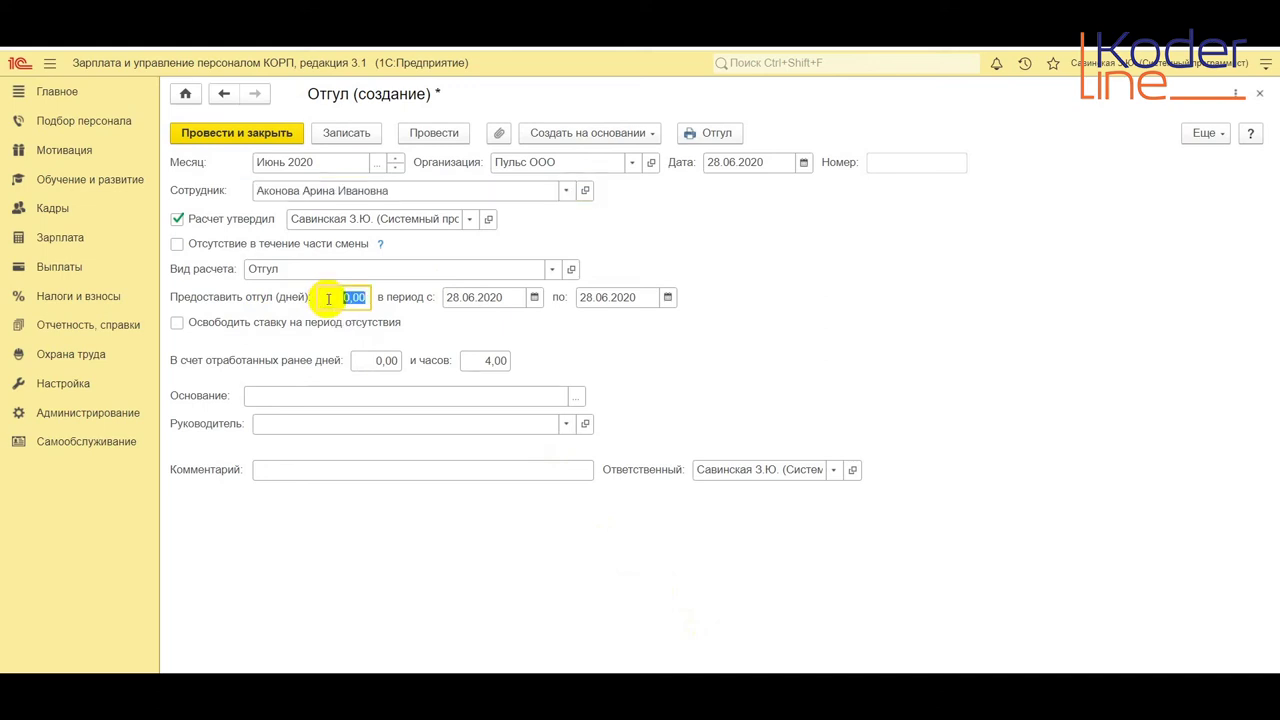
{"action": "type", "text": "1"}
{"action": "key", "text": "Tab"}
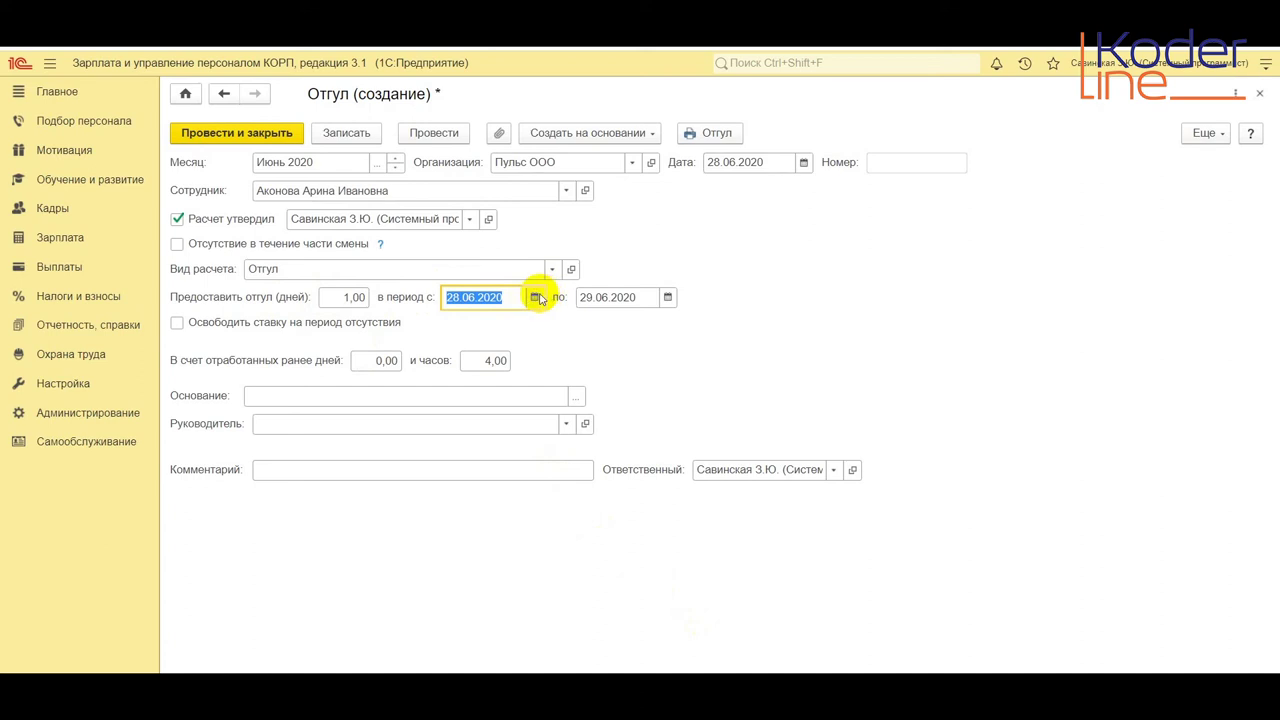
{"action": "type", "text": "31.12"}
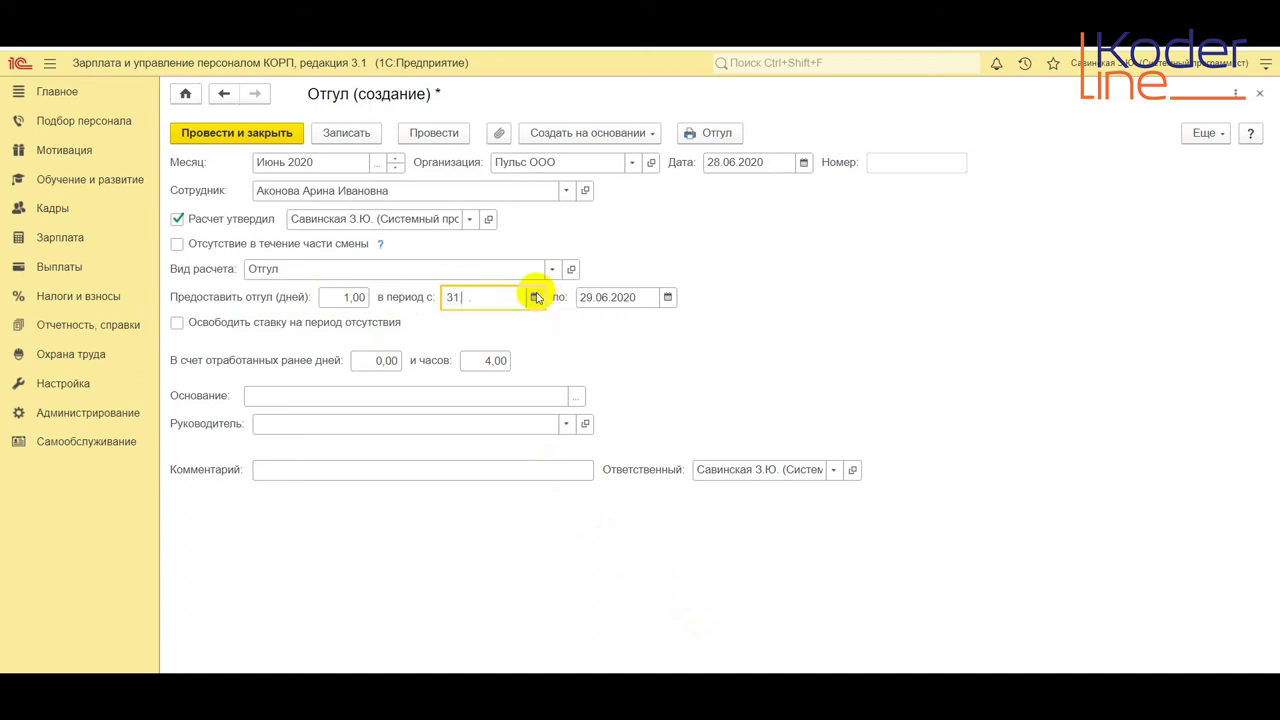
{"action": "key", "text": "Tab"}
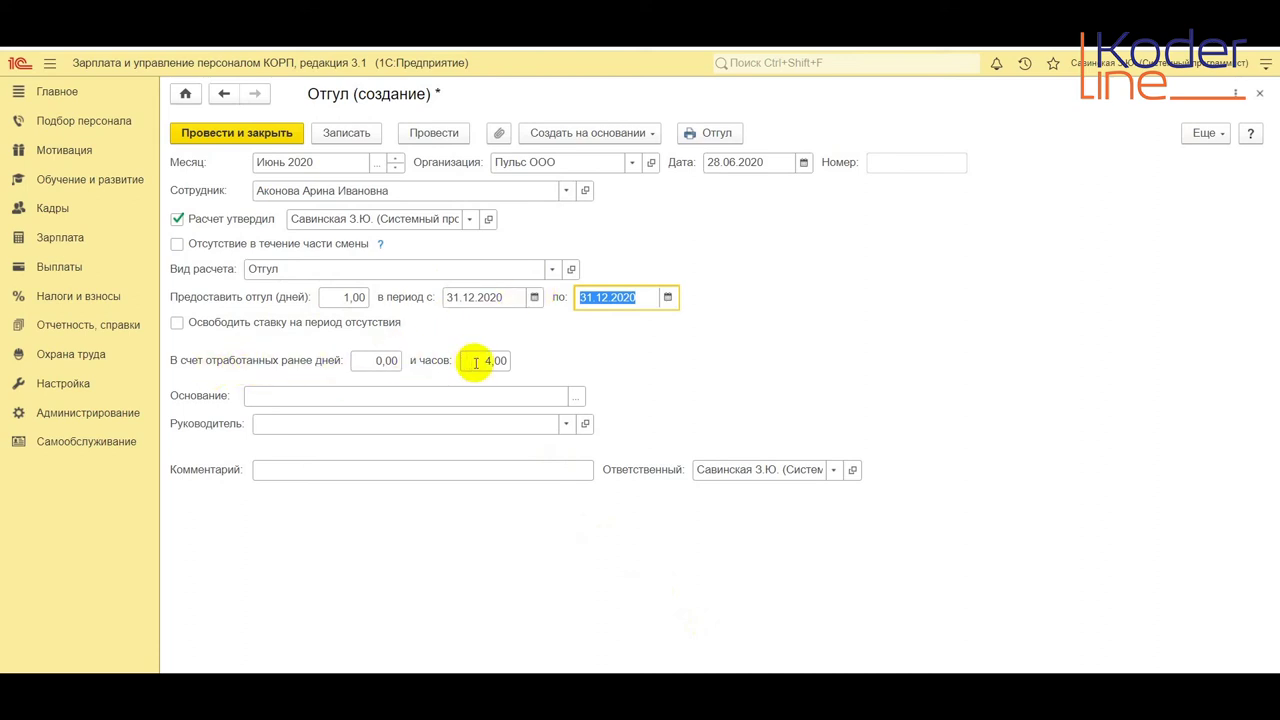
Create the time-off basis "заявление", choose it as the Отгул document's basis, and post and close the document
{"action": "left_click", "coordinate": [566, 397]}
{"action": "left_click", "coordinate": [568, 397]}
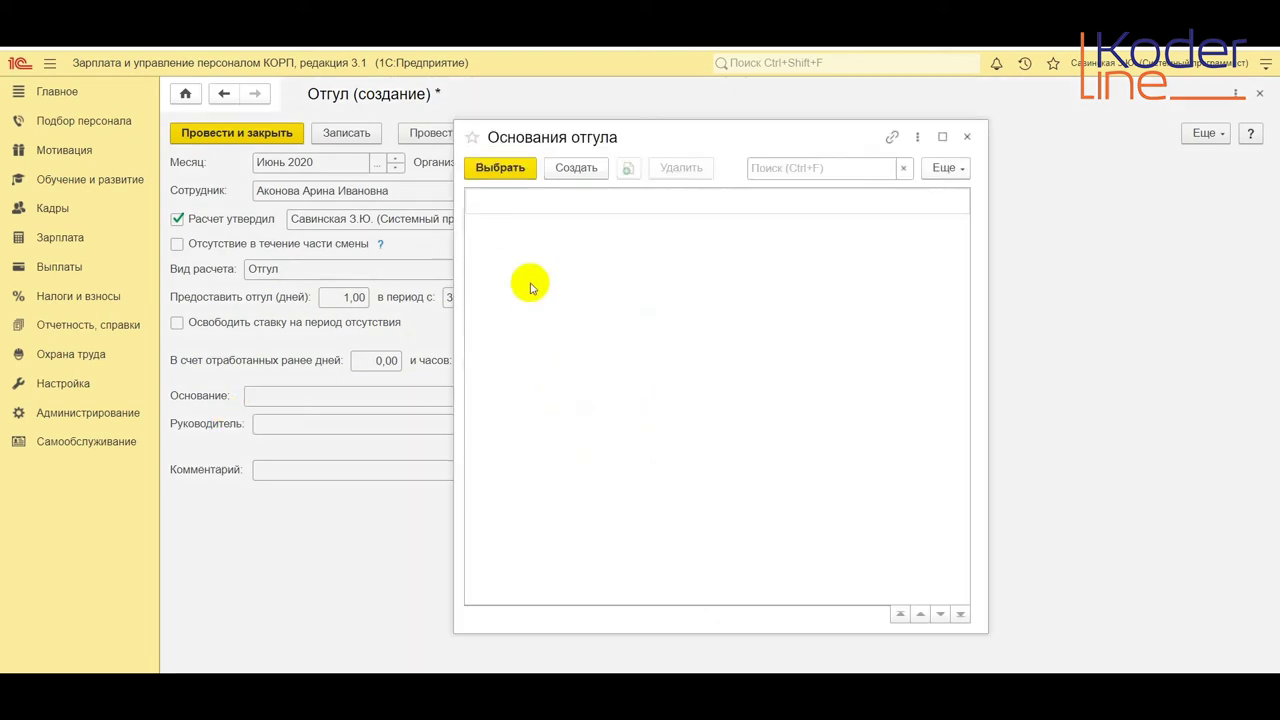
{"action": "key", "text": "Insert"}
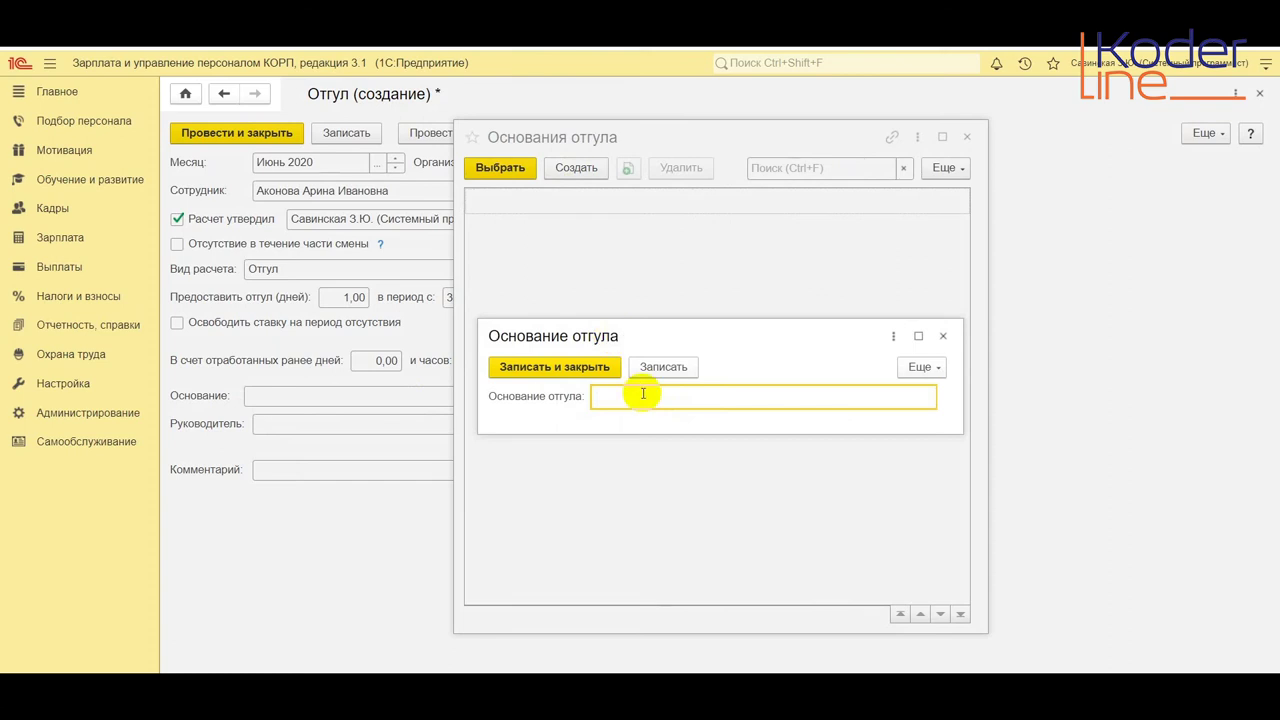
{"action": "type", "text": "заявление"}
{"action": "left_click", "coordinate": [586, 366]}
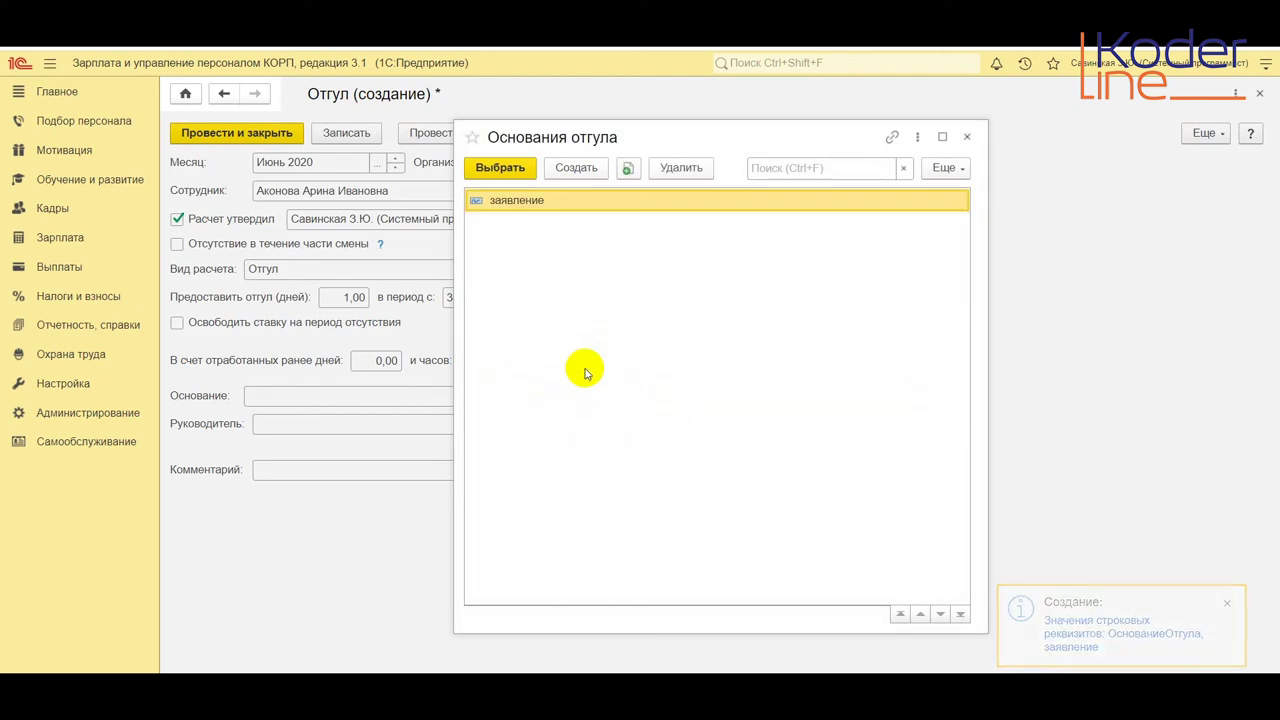
{"action": "left_click", "coordinate": [503, 170]}
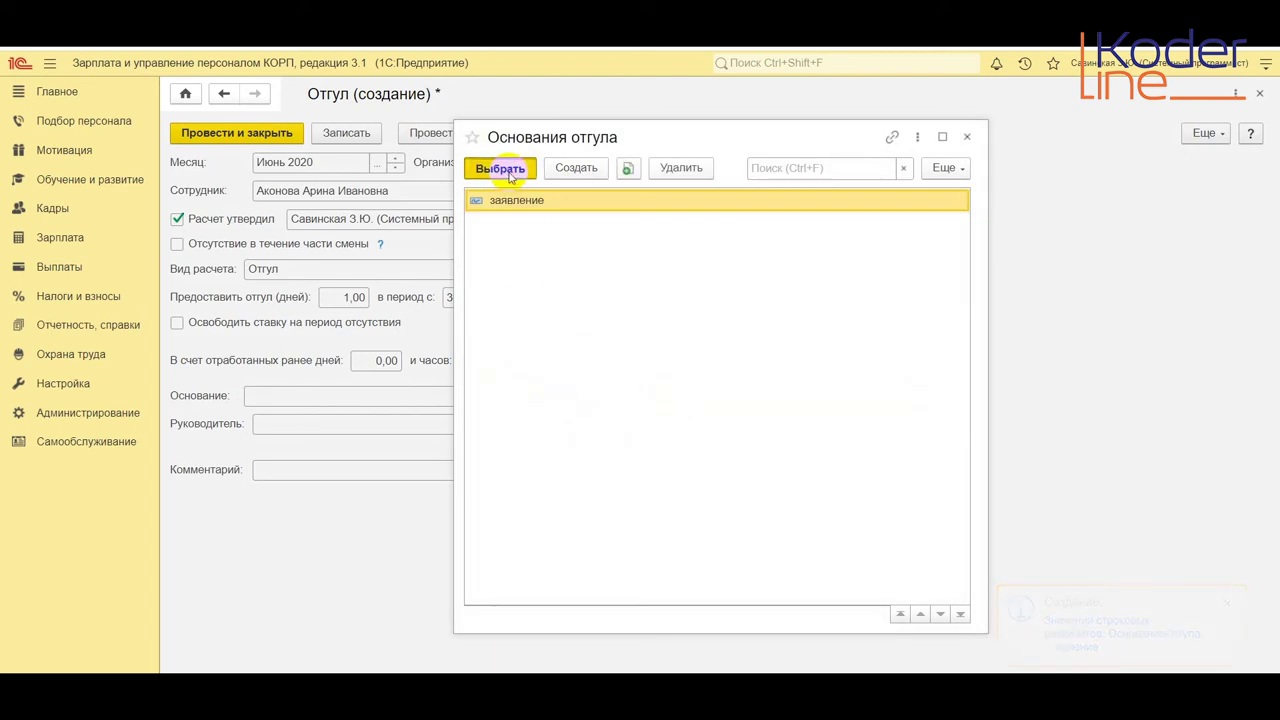
{"action": "left_click", "coordinate": [275, 135]}
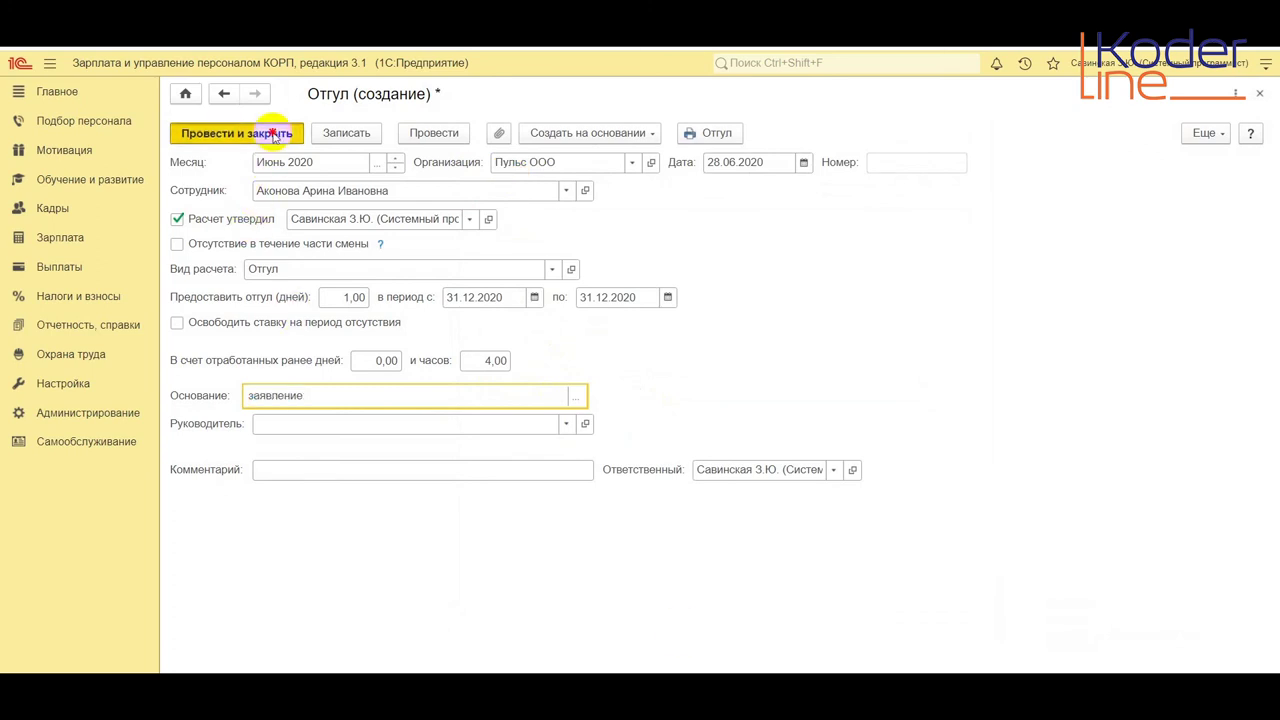